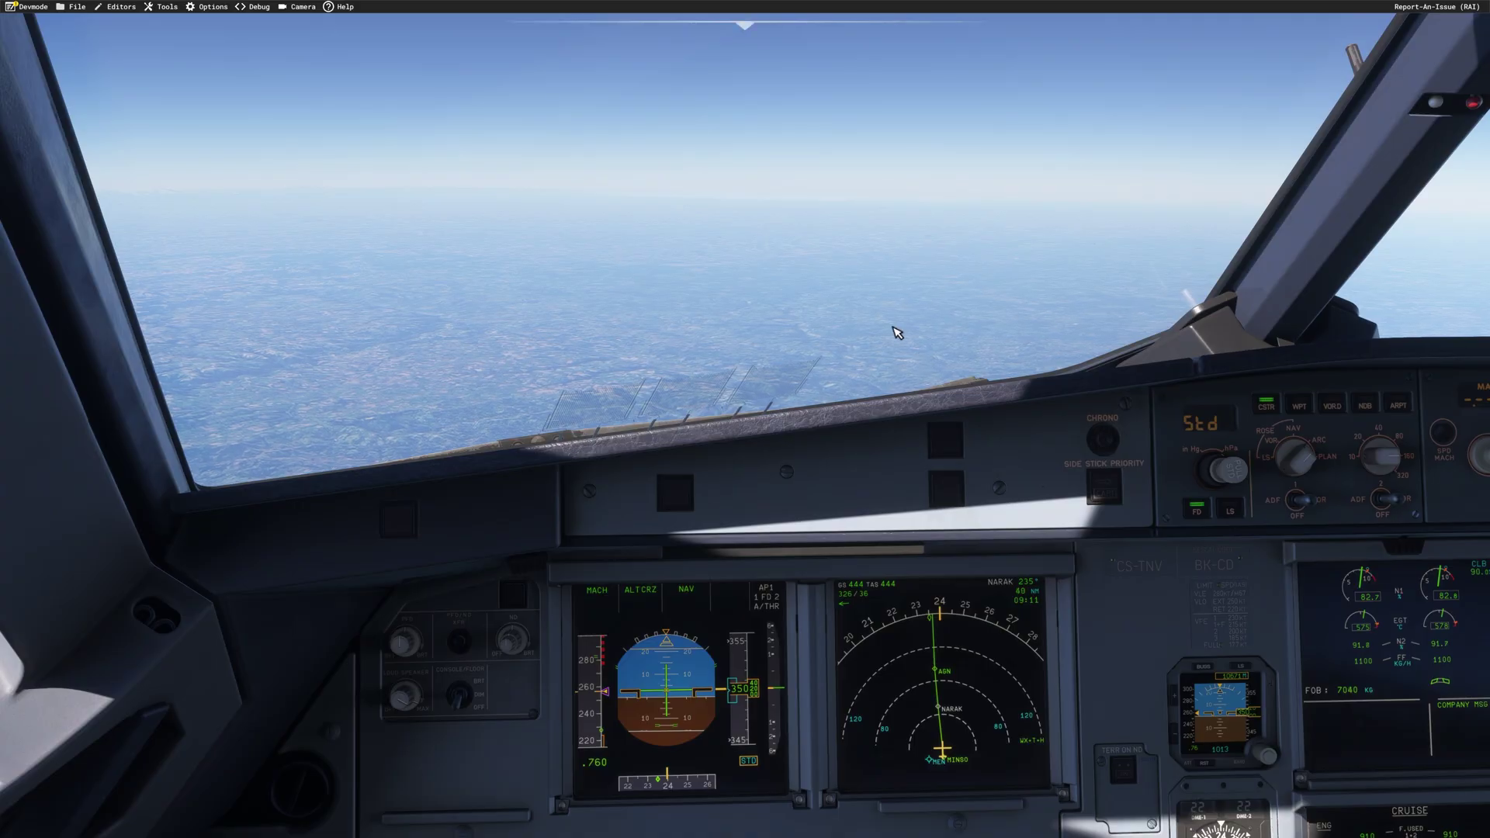
# Step: Open Navigraph Charts in the simulator and examine the aircraft's position along the LSGG to LPPT route
pyautogui.hotkey('alt', '1')
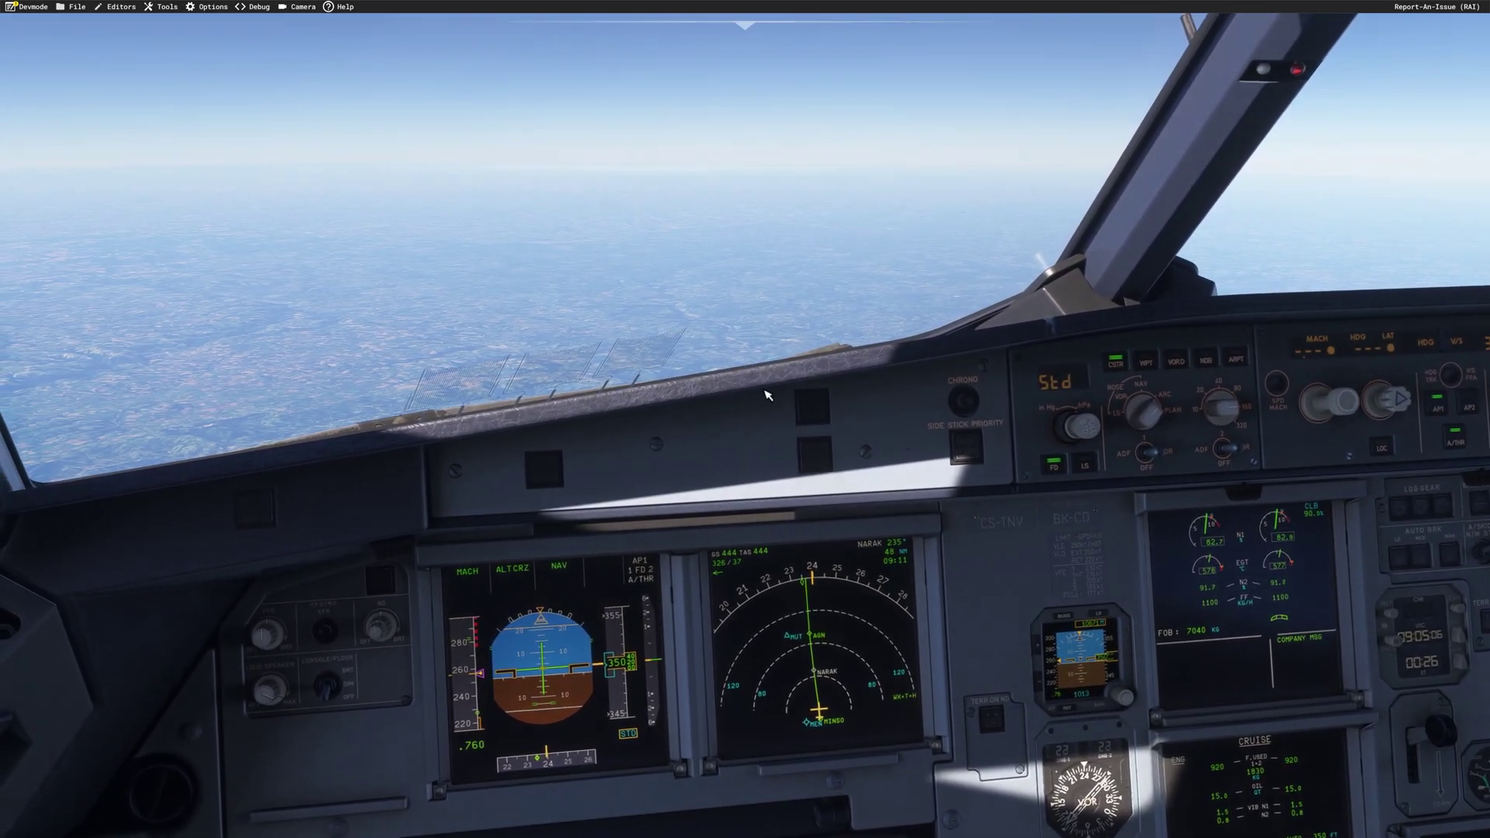
pyautogui.moveTo(745, 20)
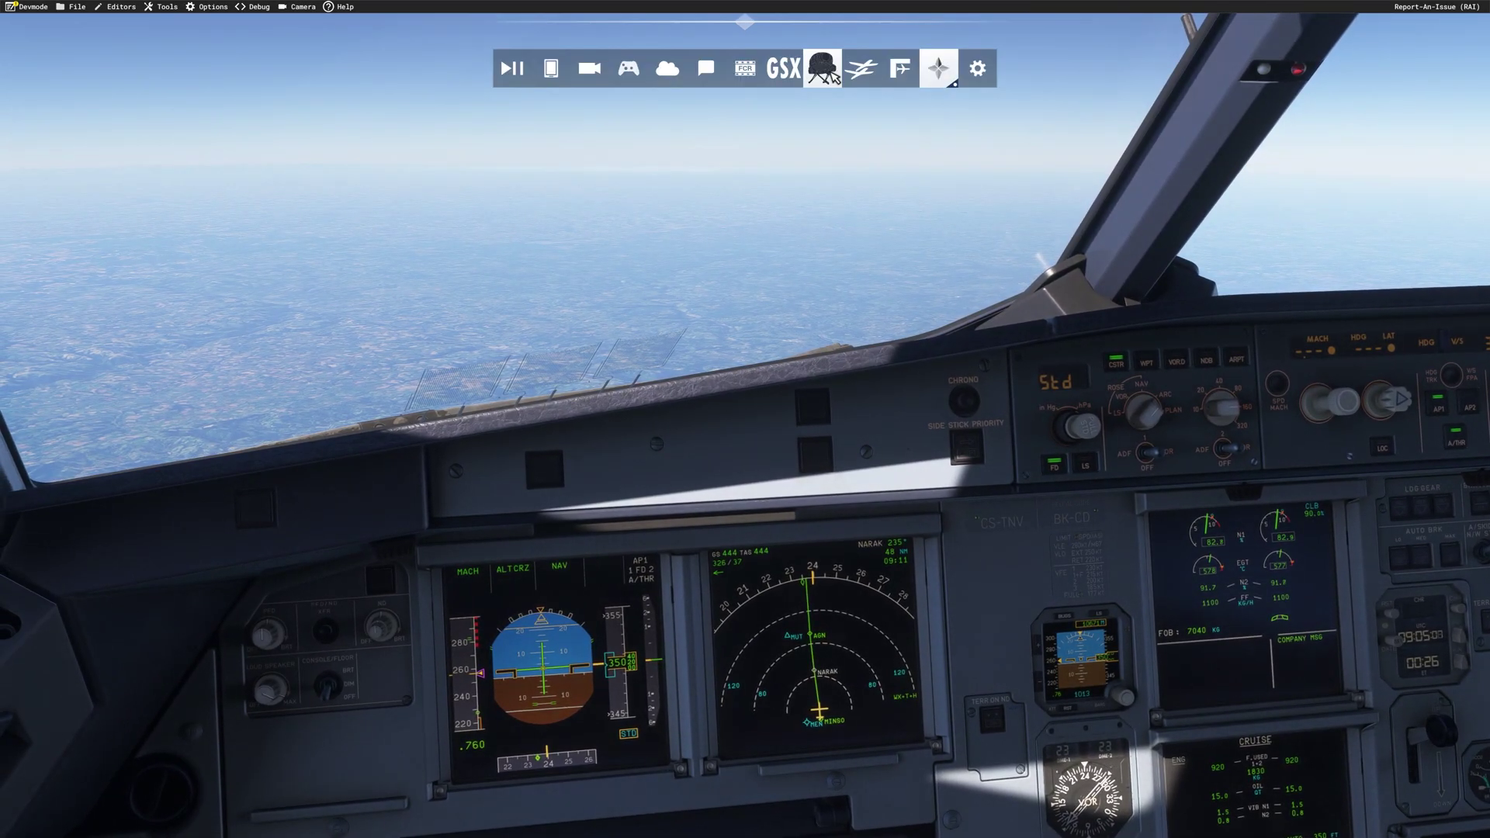
pyautogui.click(939, 71)
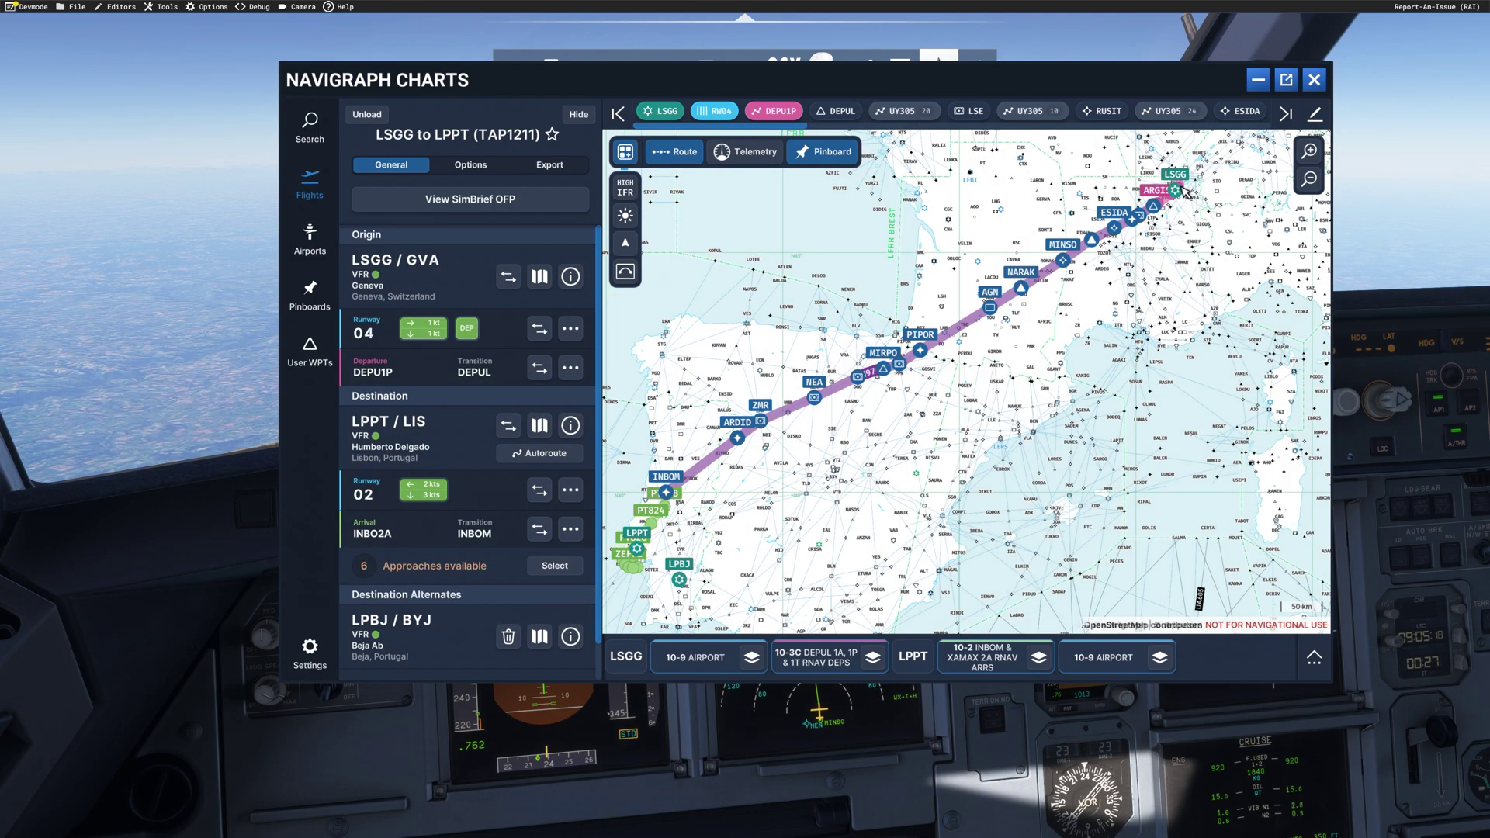
pyautogui.scroll(3, 1049, 269)
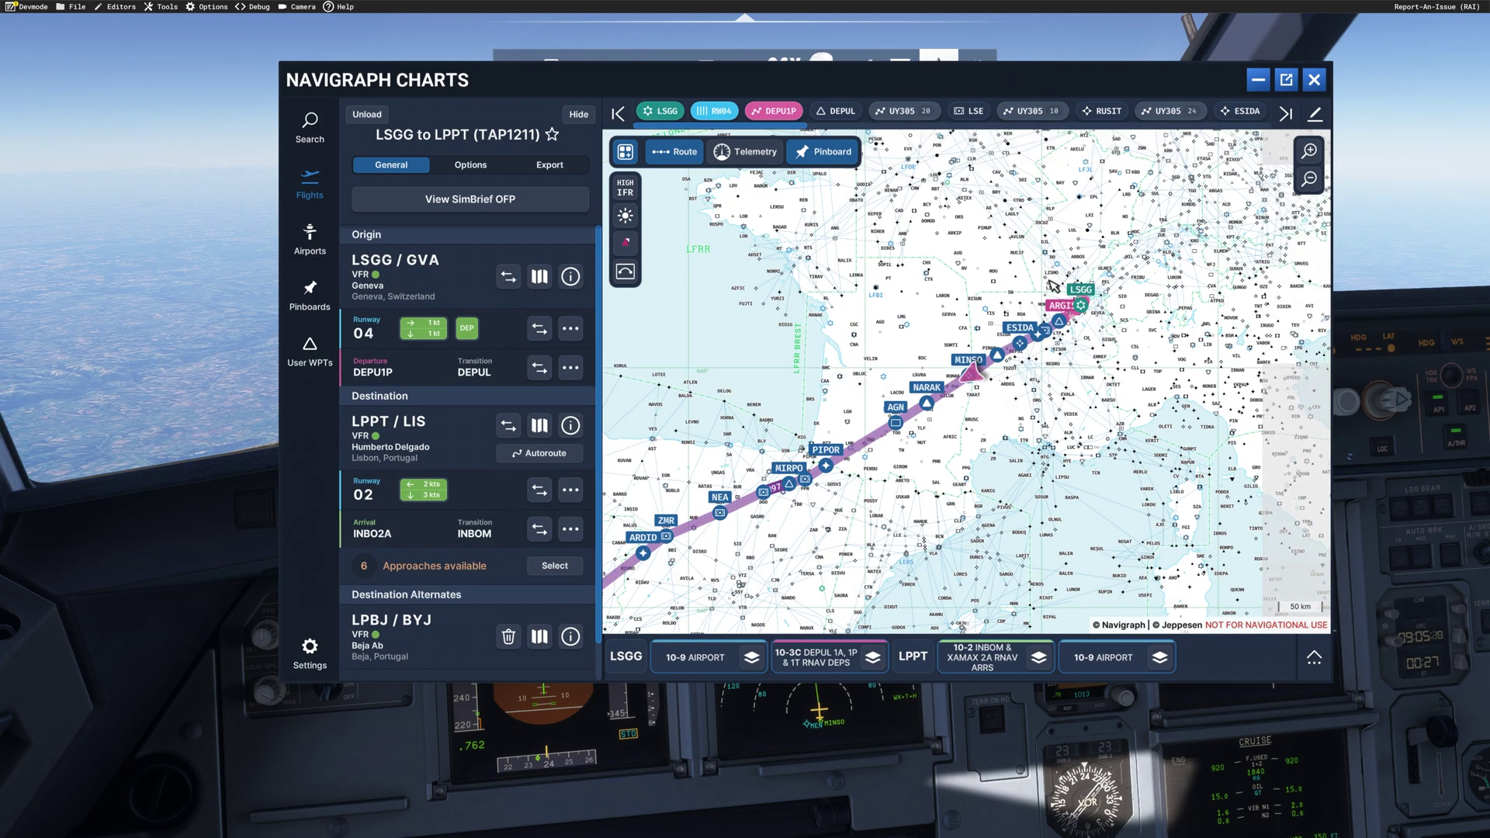
pyautogui.scroll(-3, 994, 376)
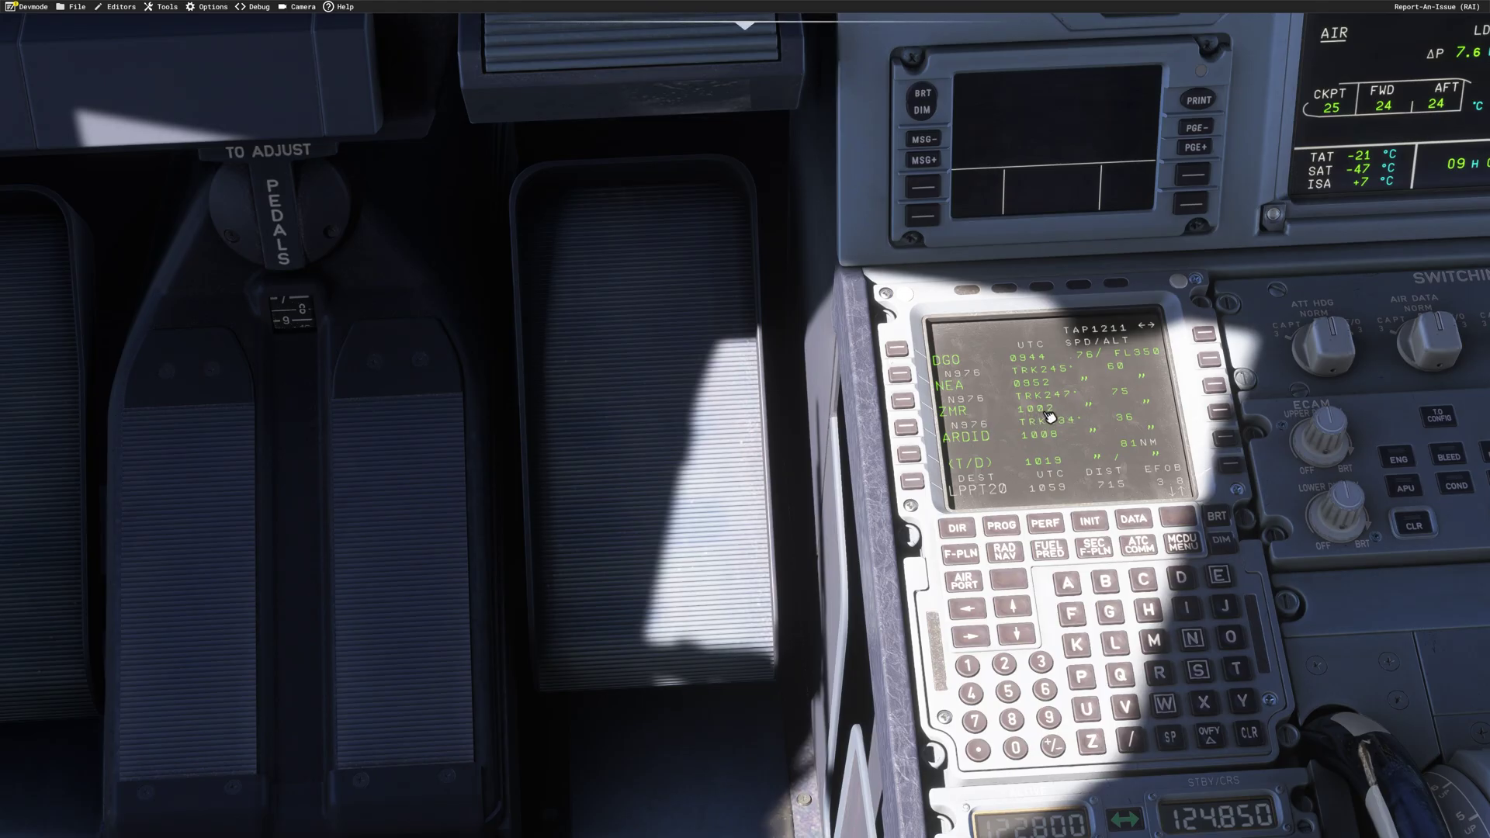
# Step: Review the fuel and wind predictions for the flight-plan waypoints from MIRPO to ARDID on the captain's MCDU
pyautogui.click(970, 637)
pyautogui.click(1014, 608)
pyautogui.click(1014, 608)
pyautogui.click(1013, 609)
pyautogui.click(1013, 609)
pyautogui.click(1014, 609)
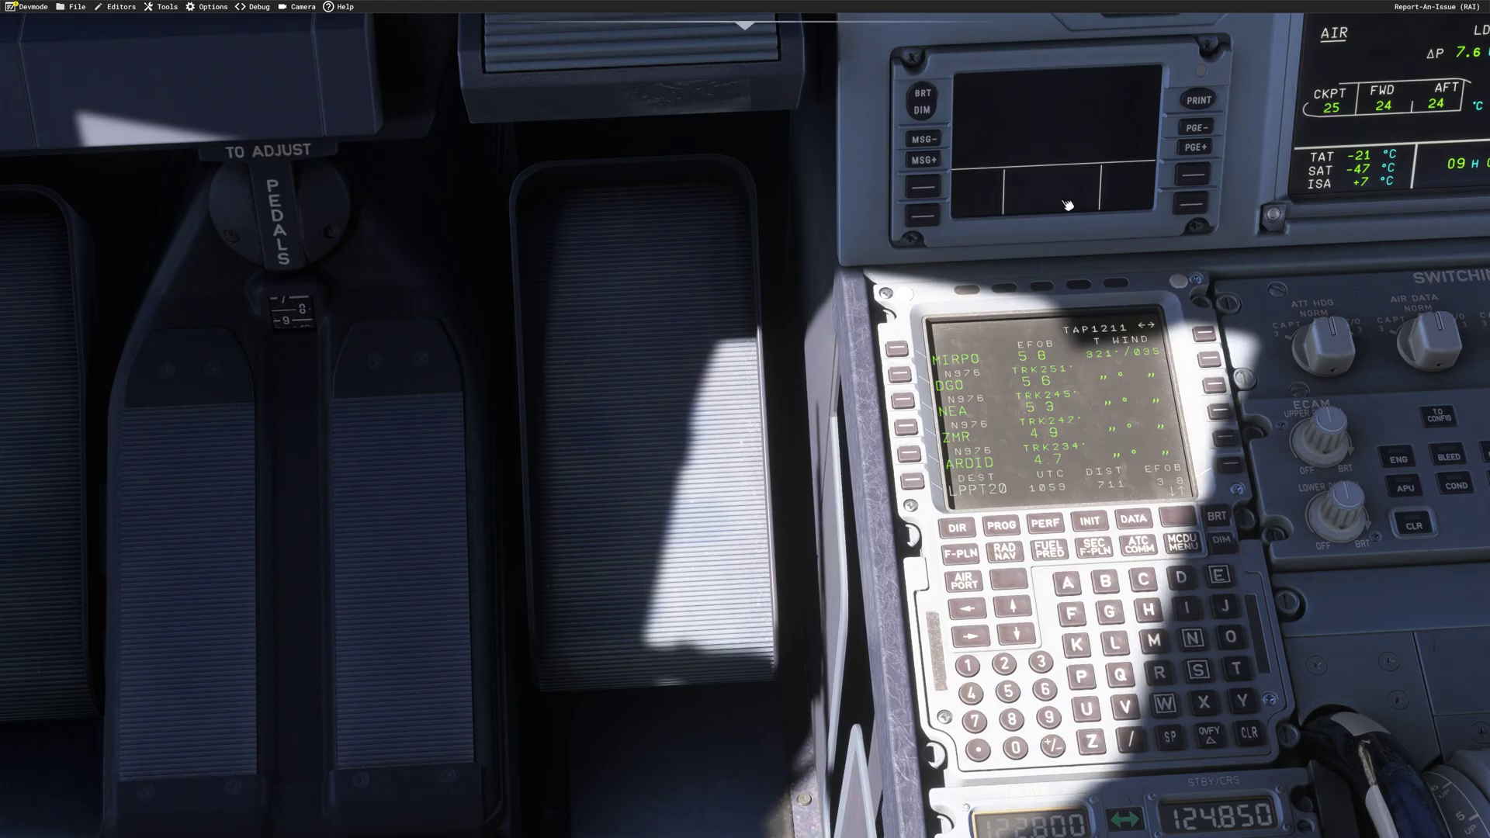
# Step: Open the FSiPanel messages overlay in the simulator
pyautogui.moveTo(749, 23)
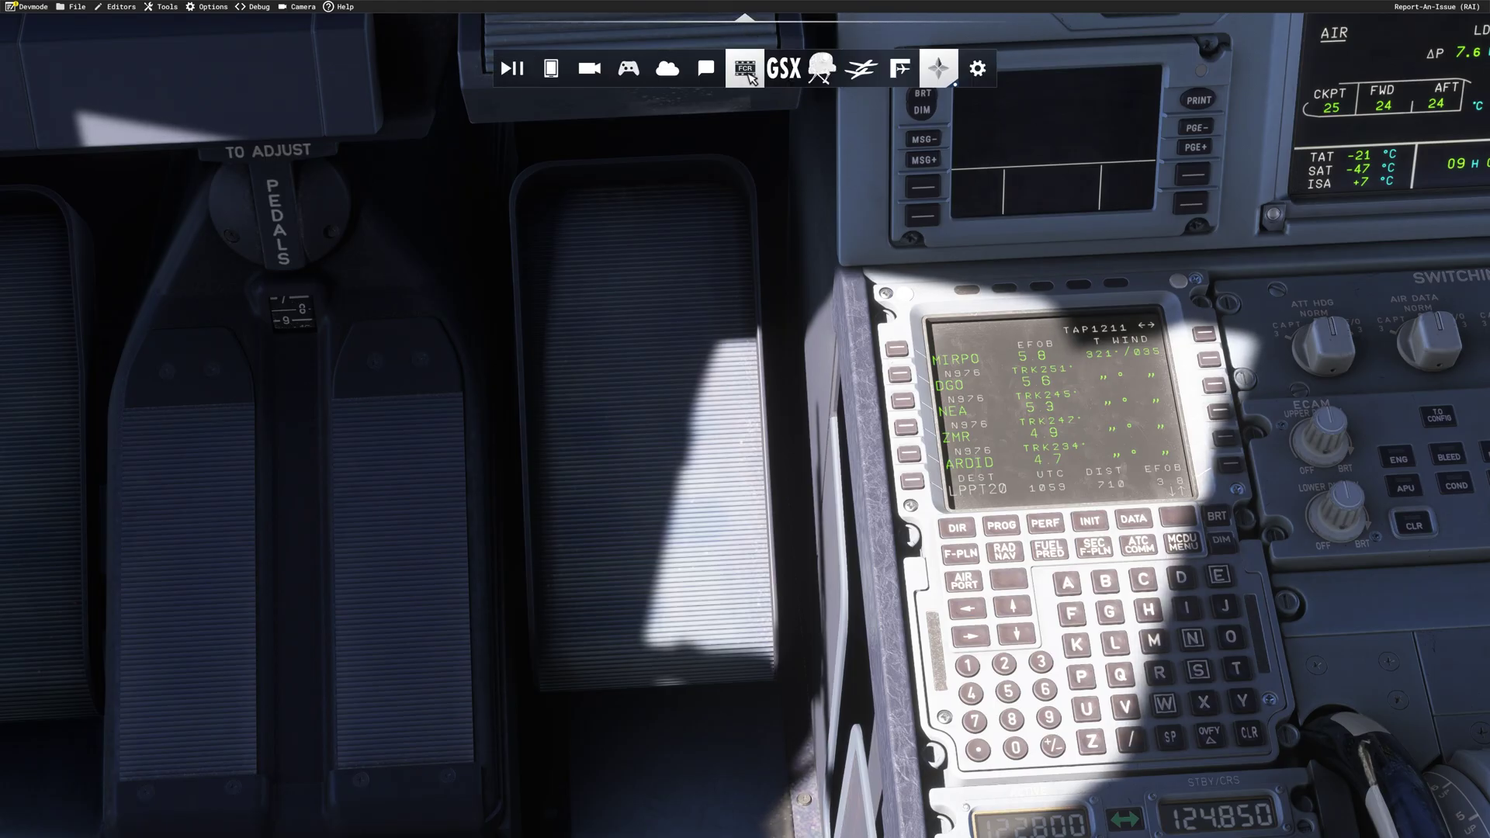
pyautogui.click(829, 77)
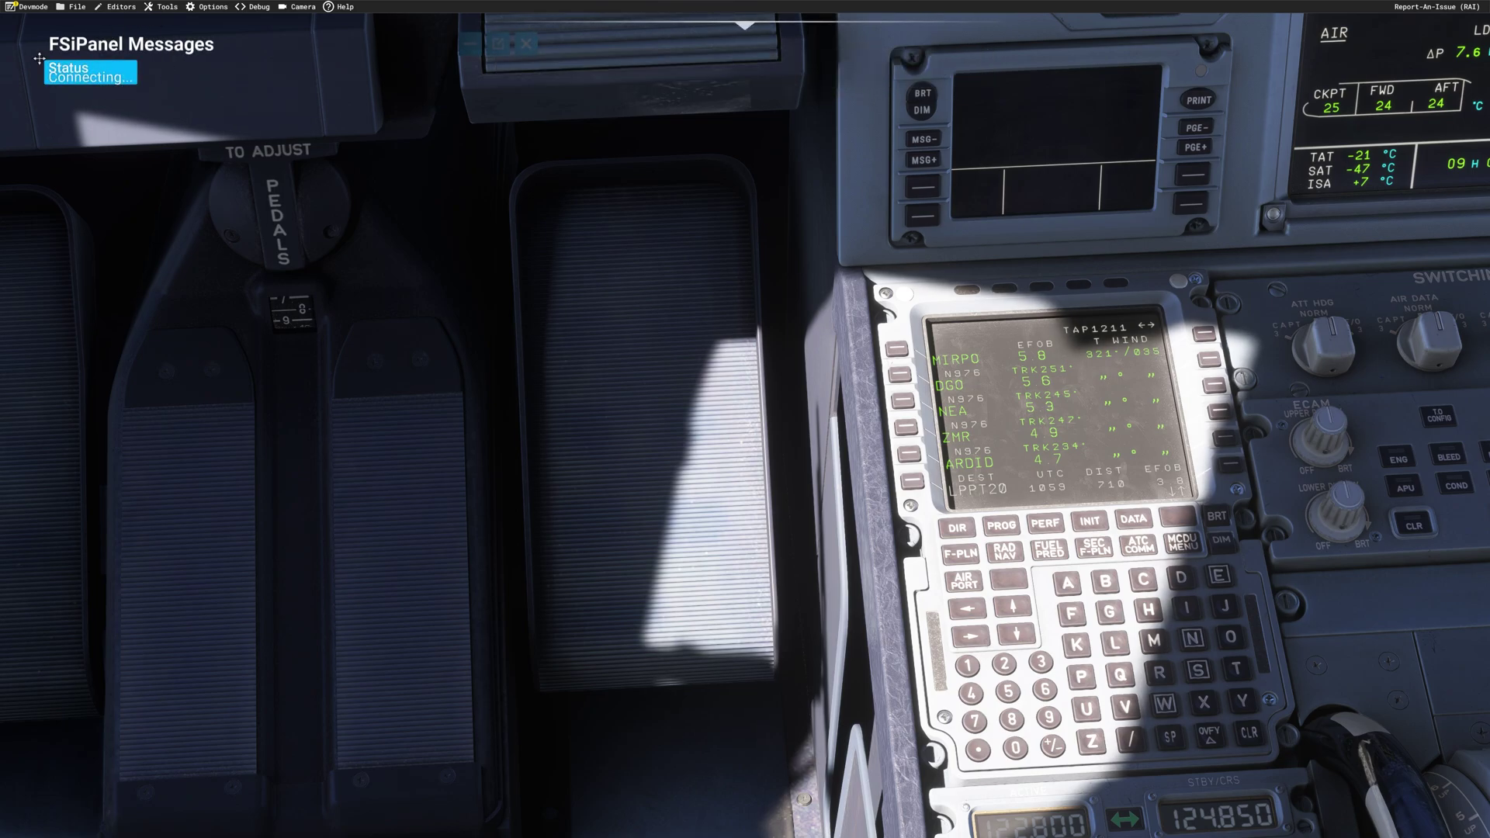
pyautogui.moveTo(875, 71)
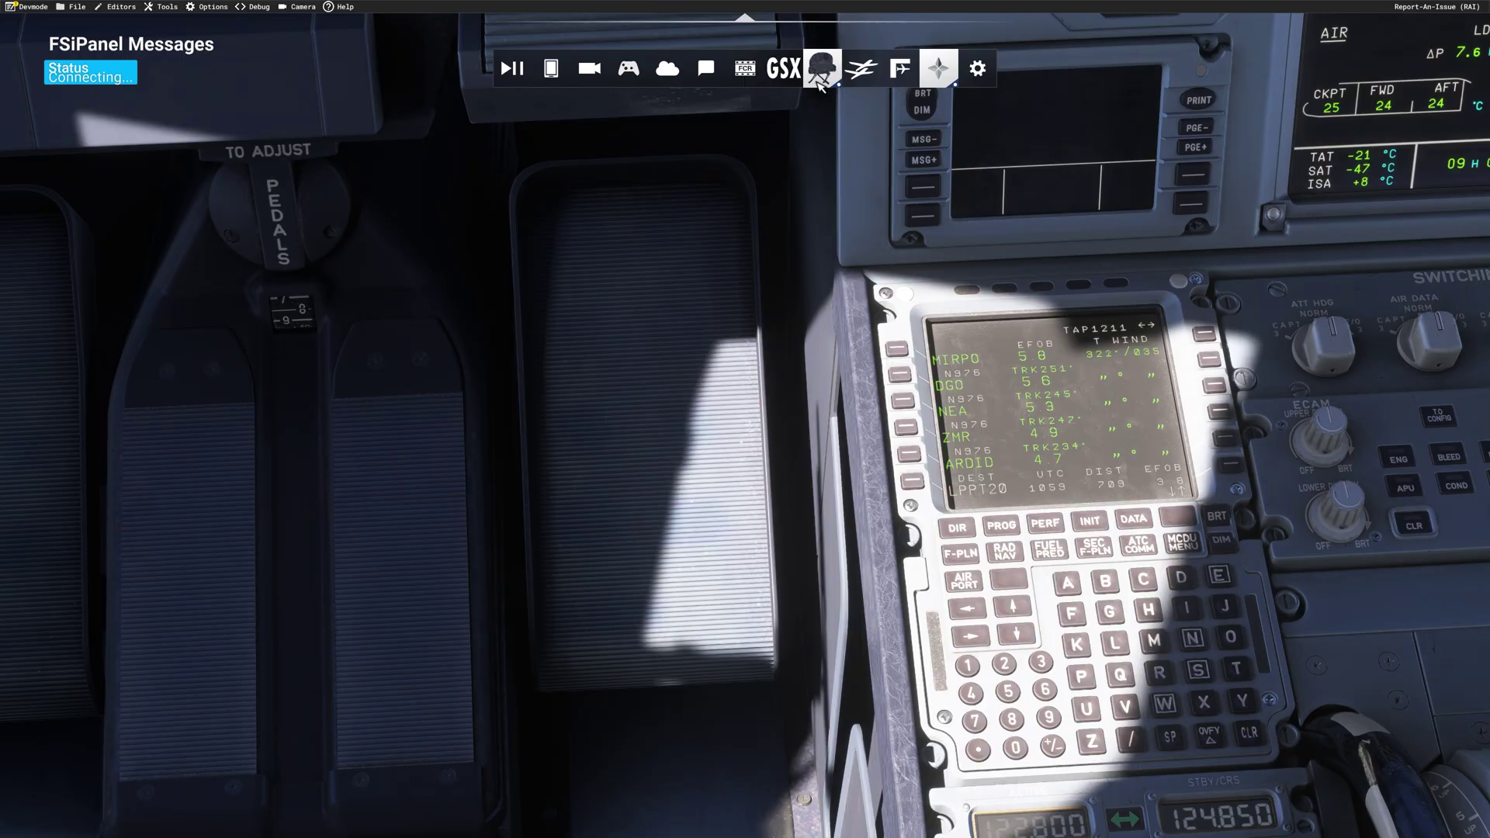
pyautogui.scroll(-3, 737, 515)
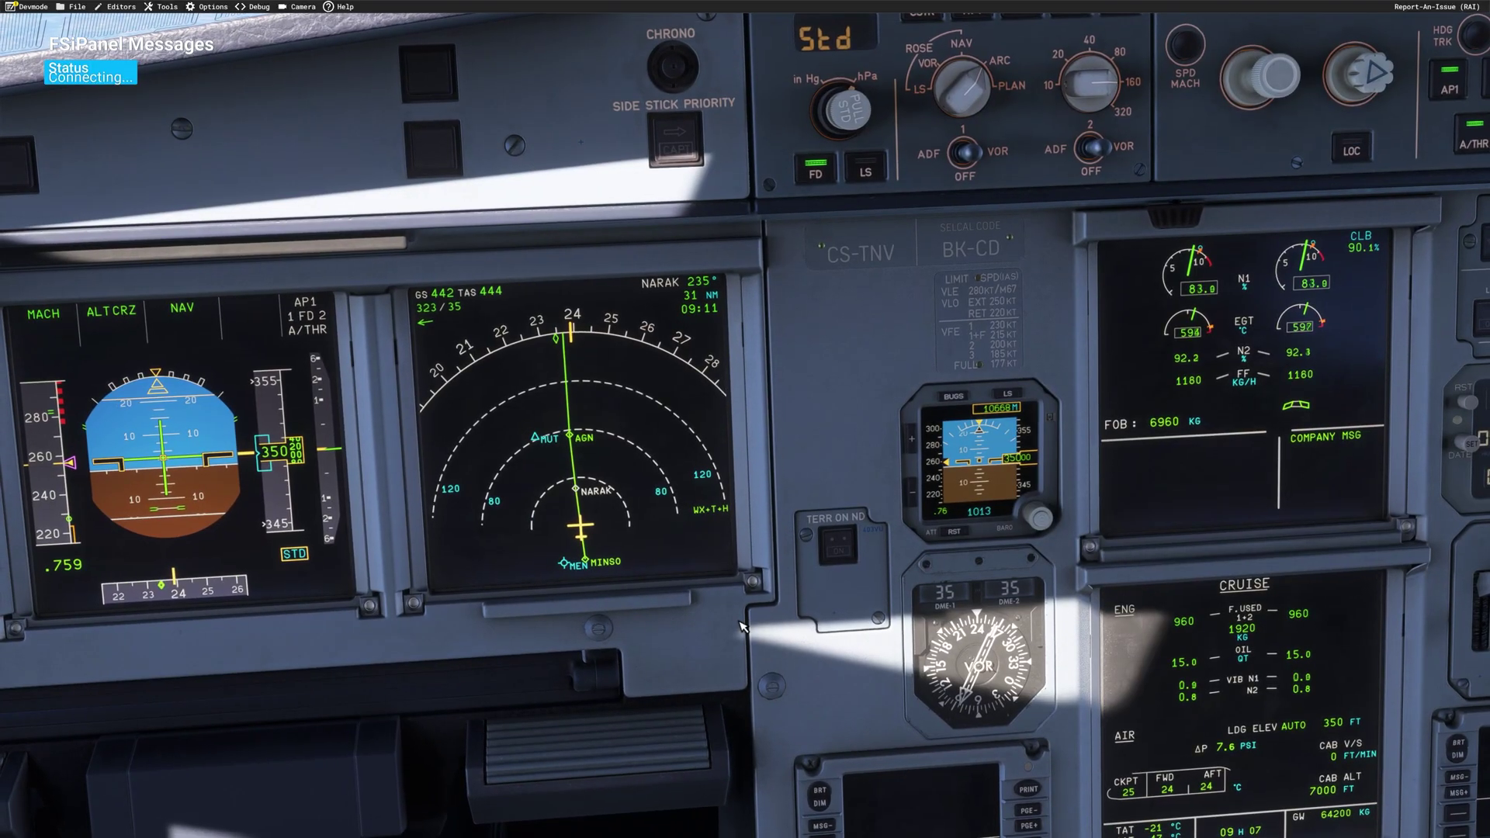
# Step: Switch to FSiPanel 2024 and select LPPT as the airport
pyautogui.hotkey('alt', 'Tab')
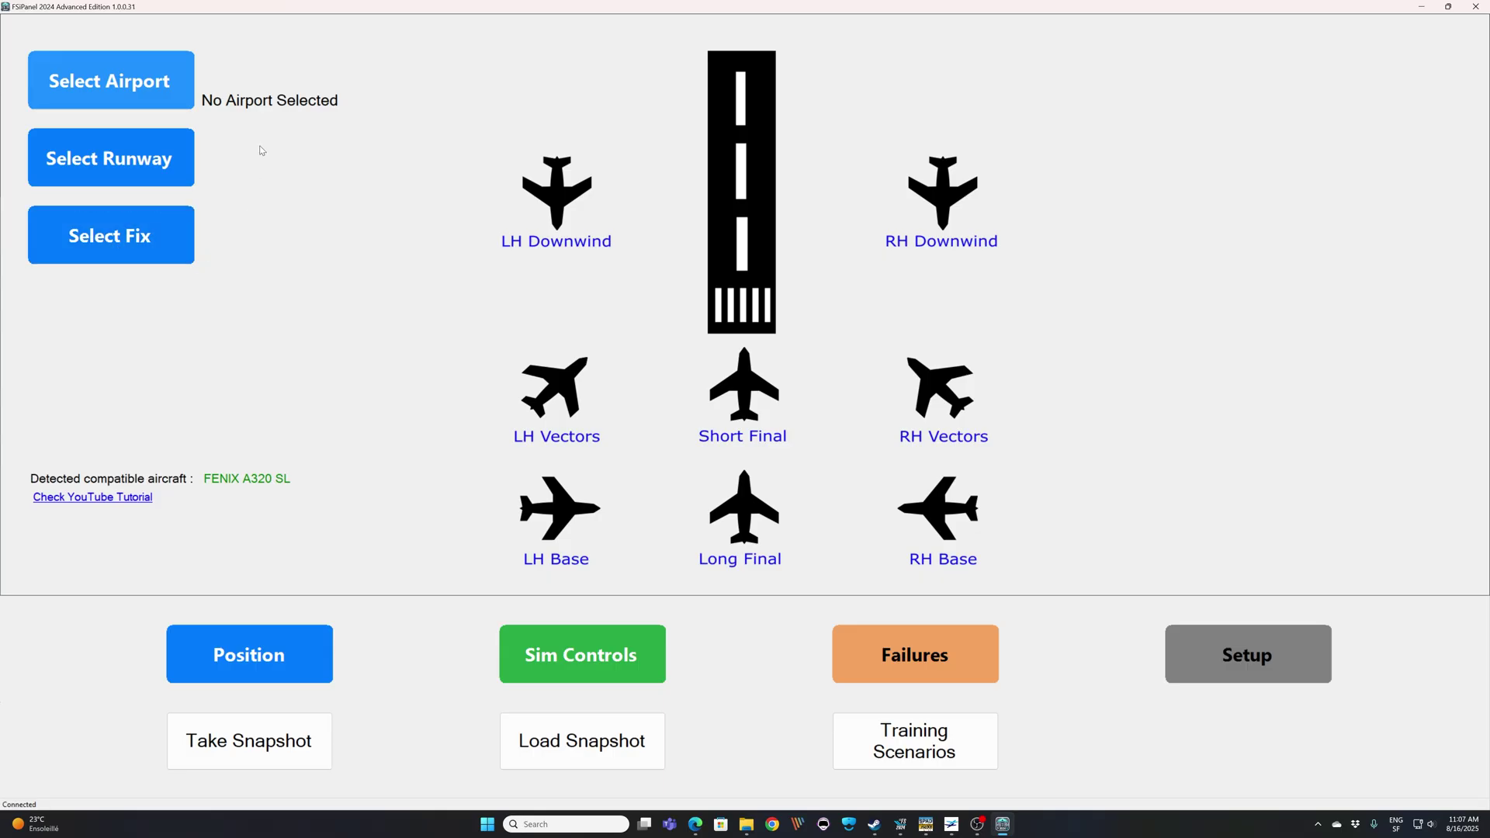
pyautogui.click(127, 89)
pyautogui.click(454, 215)
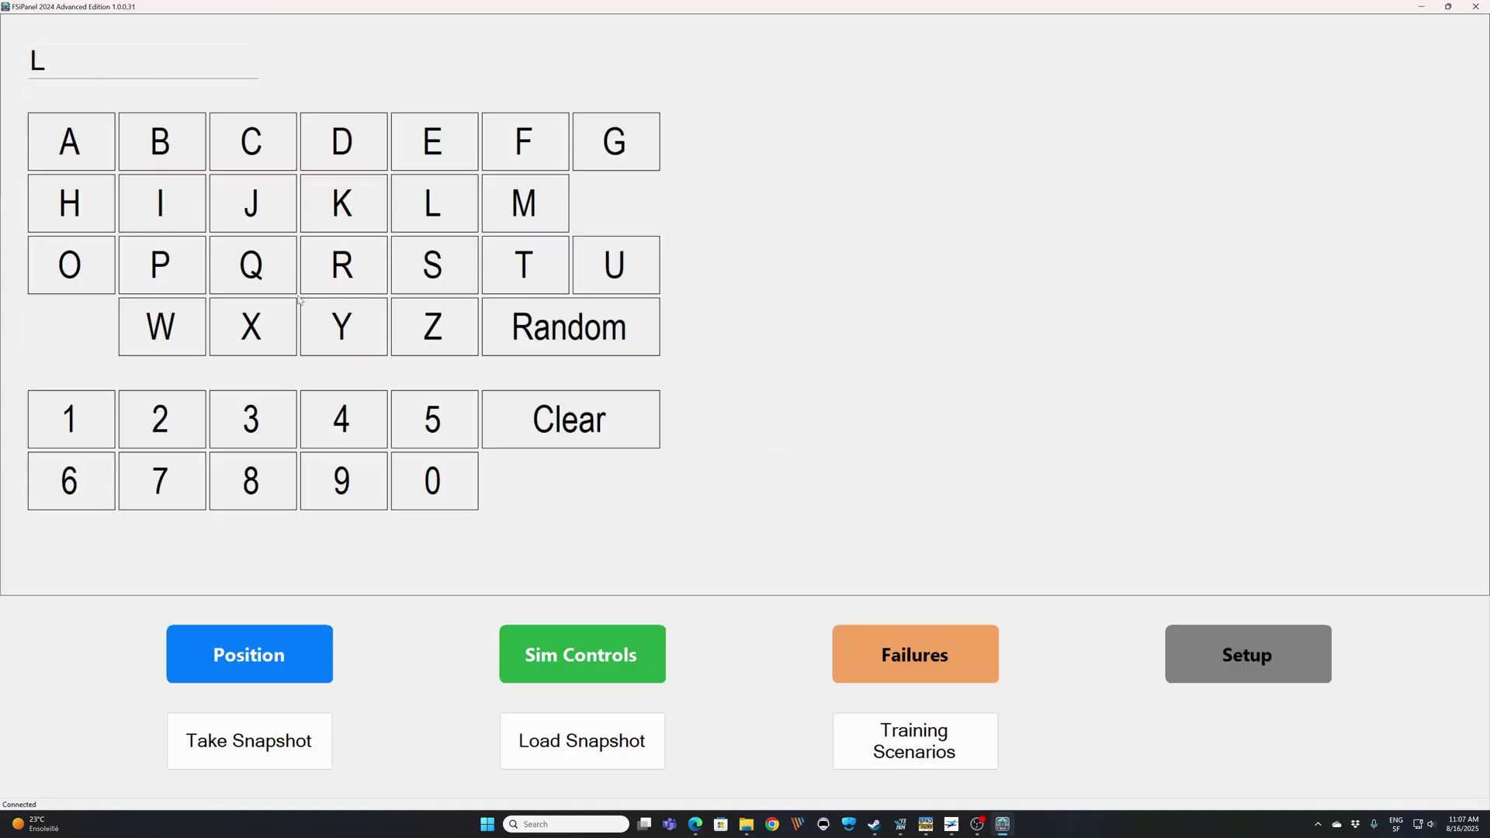
pyautogui.click(181, 264)
pyautogui.click(181, 267)
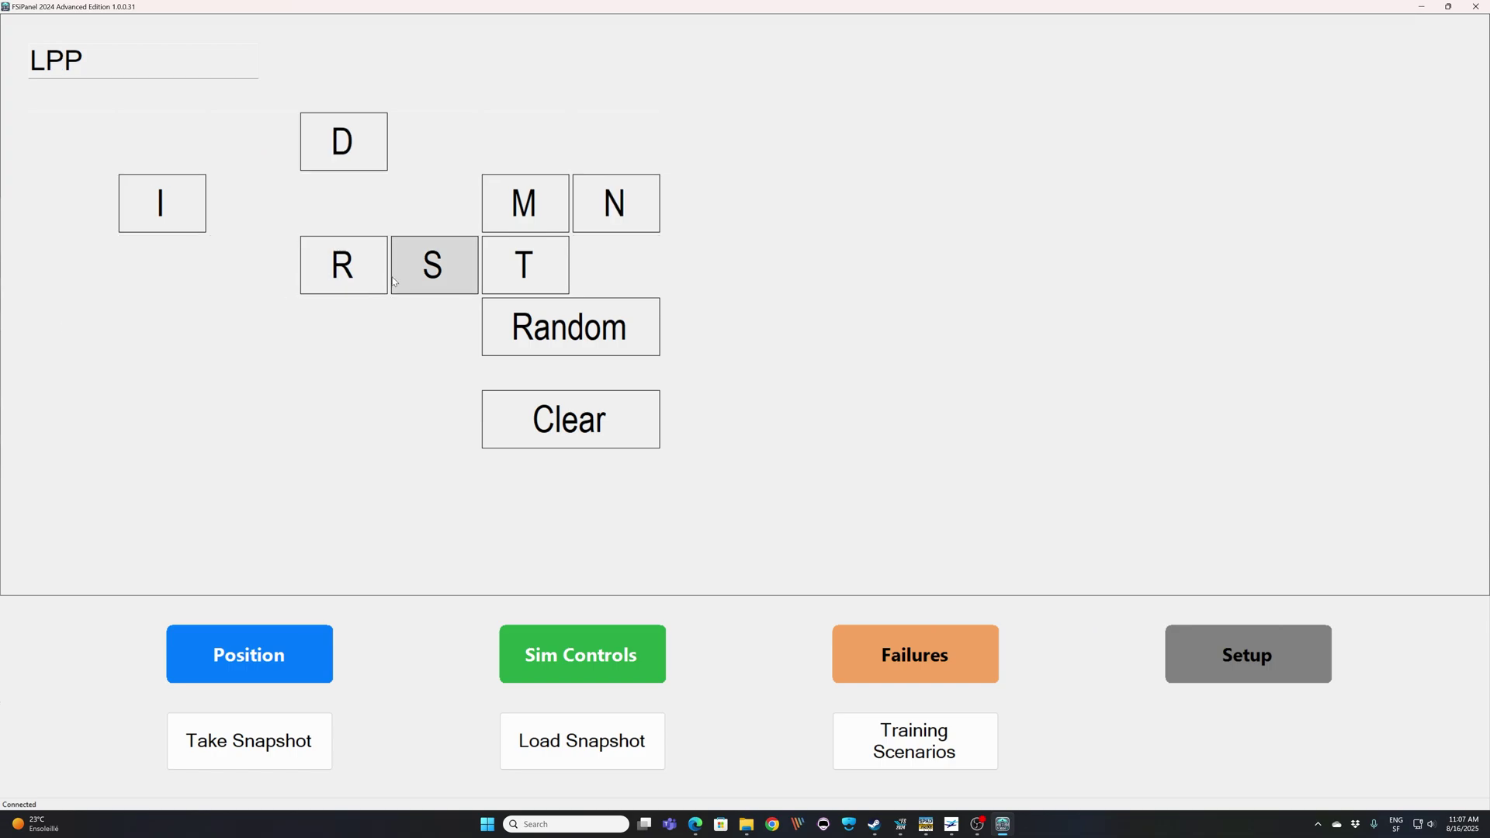
pyautogui.click(509, 279)
pyautogui.click(308, 419)
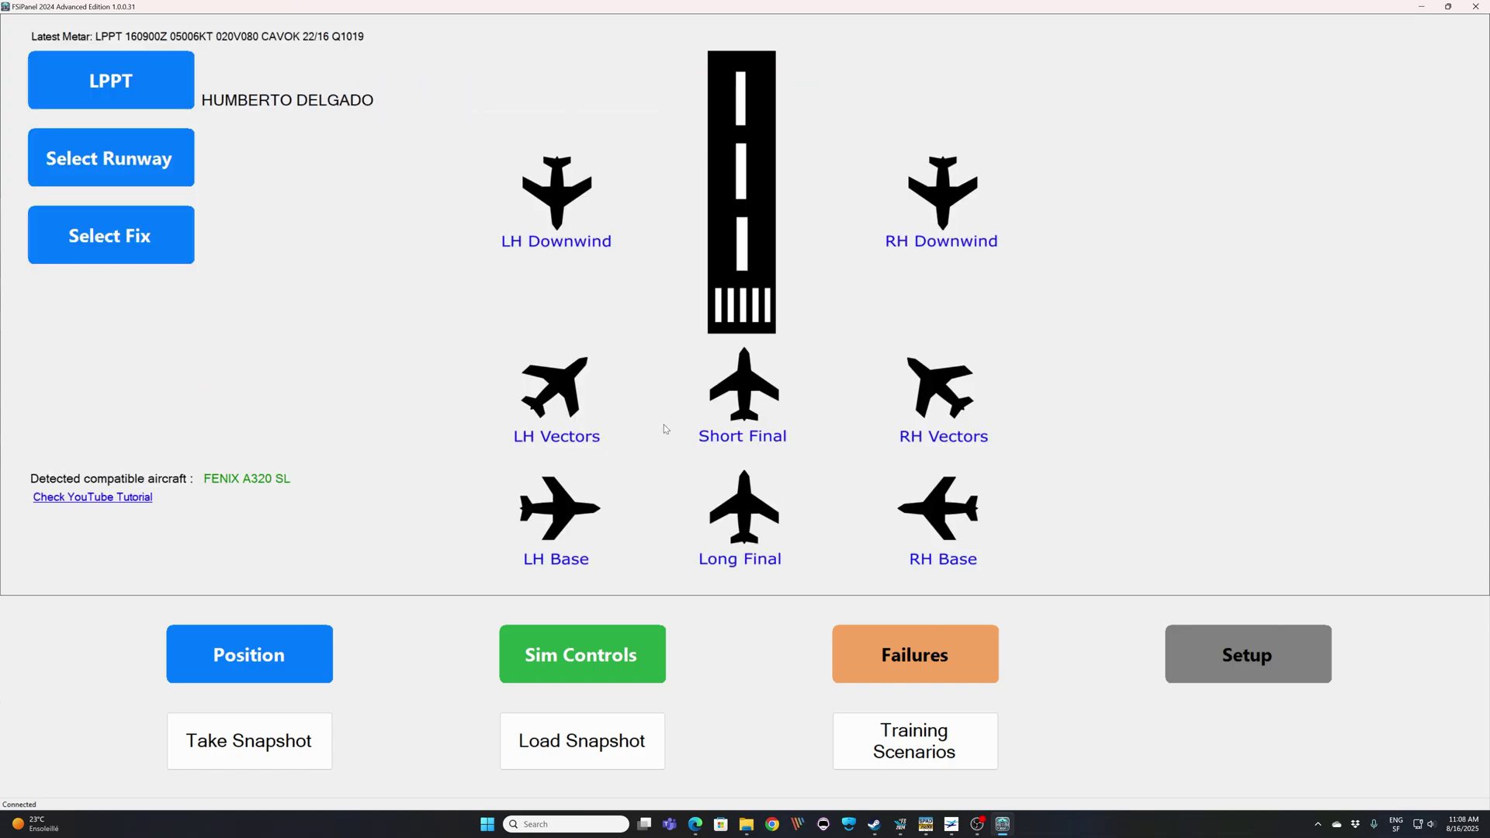
# Step: Select runway 20 and start slewing the aircraft to a flight-plan waypoint
pyautogui.click(163, 158)
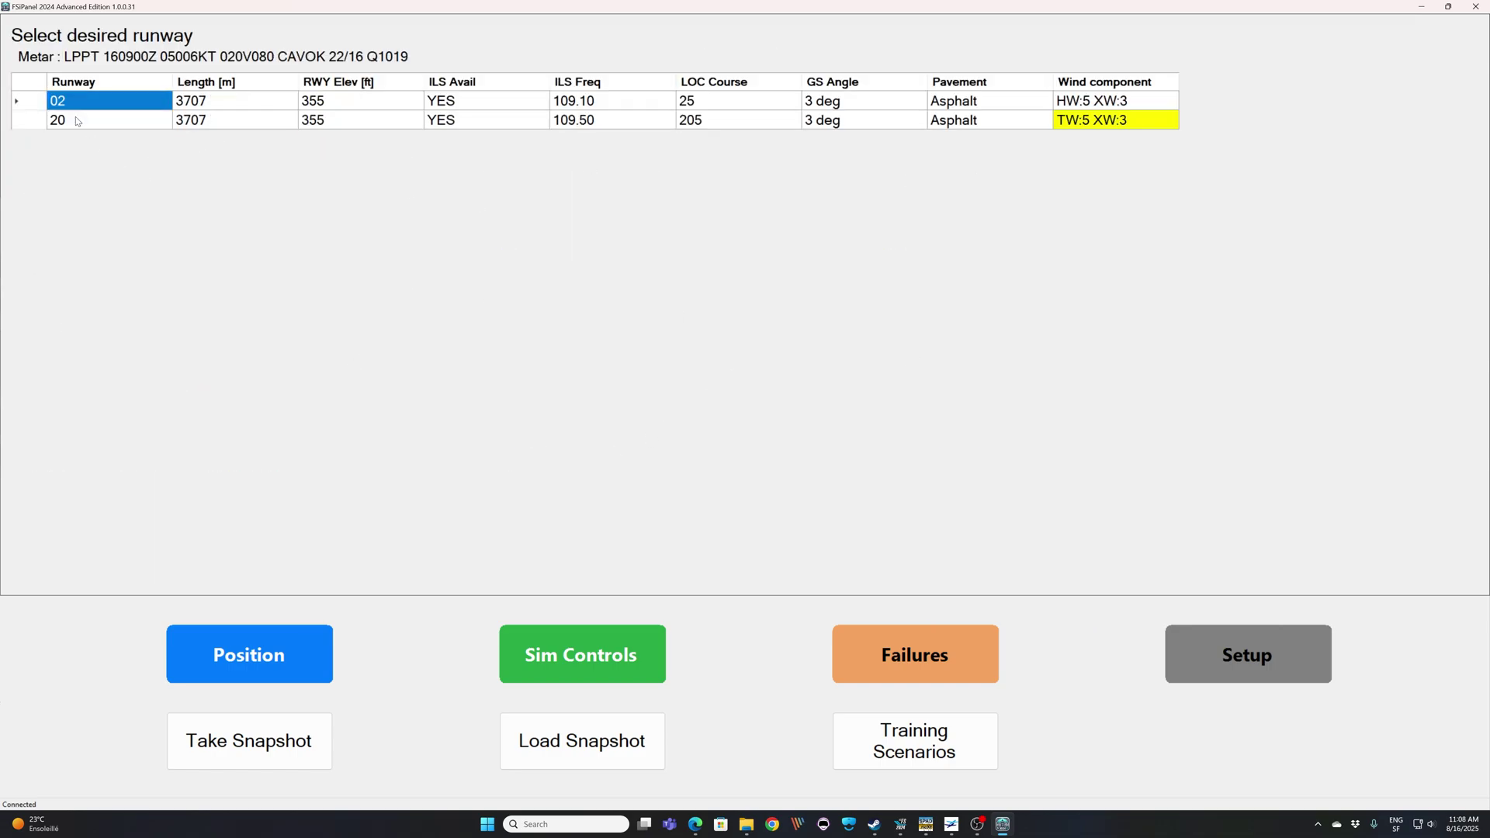
pyautogui.click(67, 121)
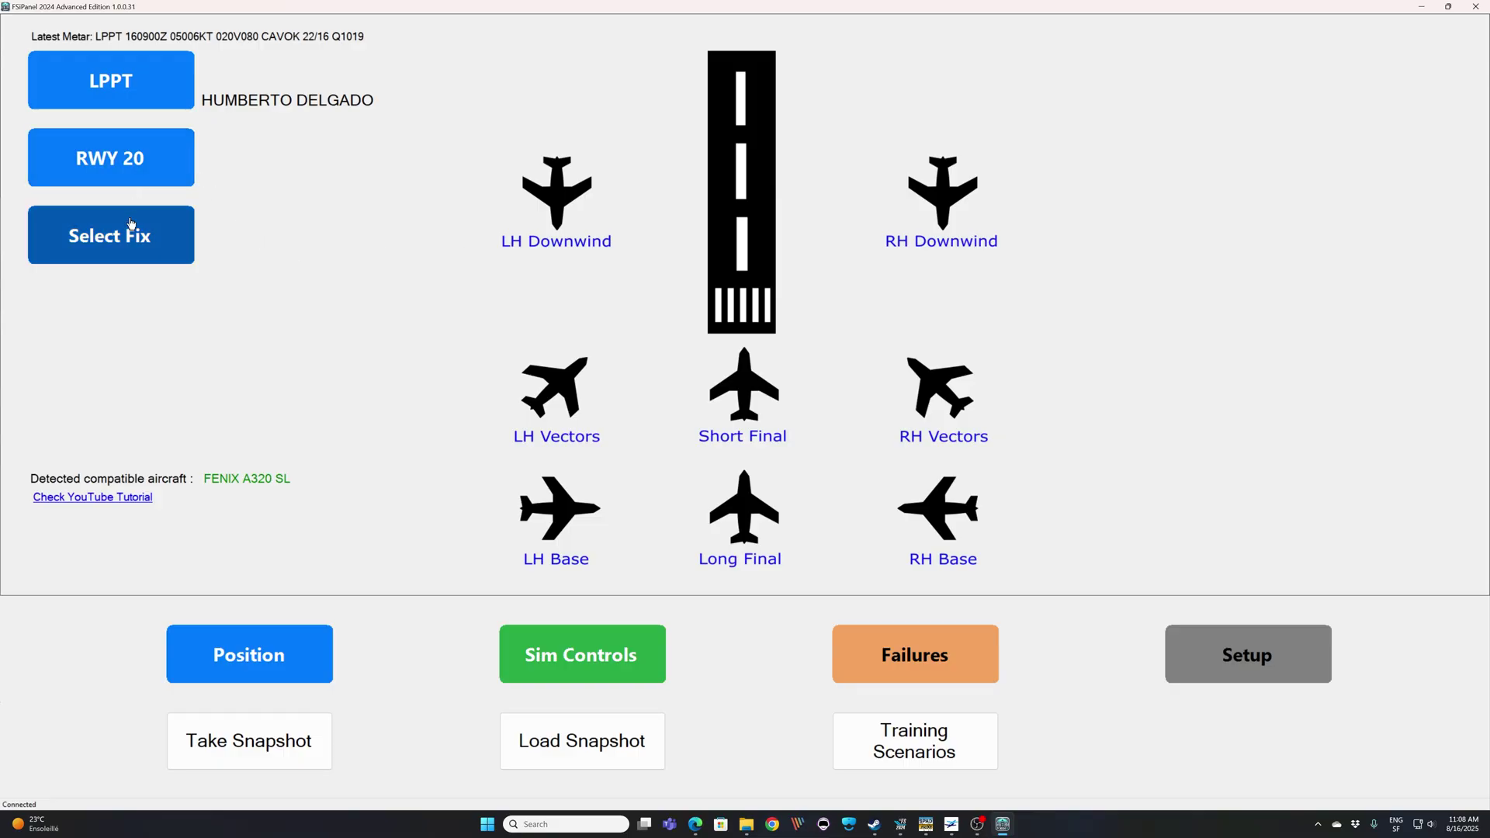
pyautogui.click(150, 243)
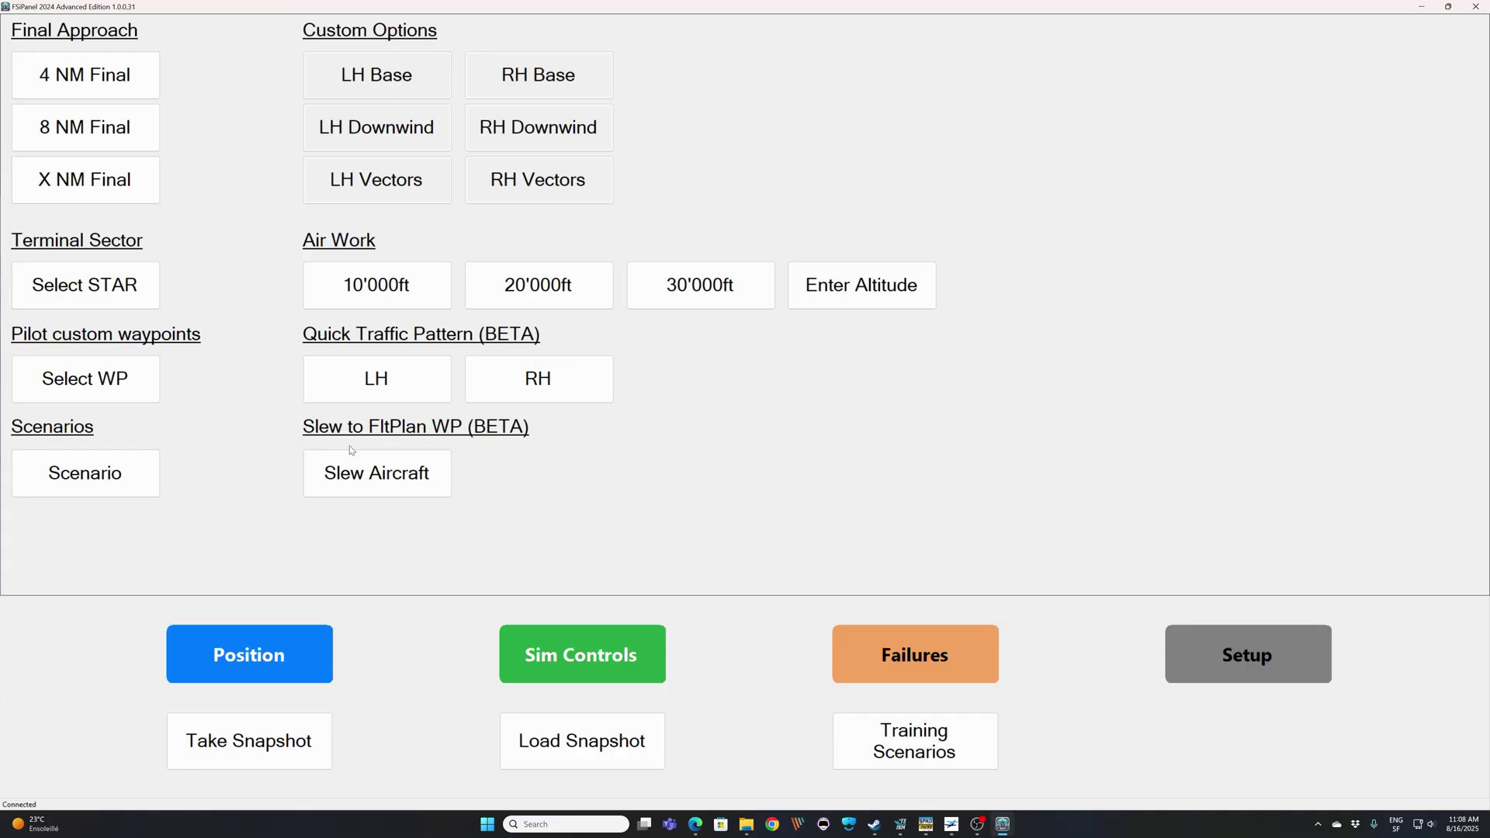
pyautogui.click(404, 484)
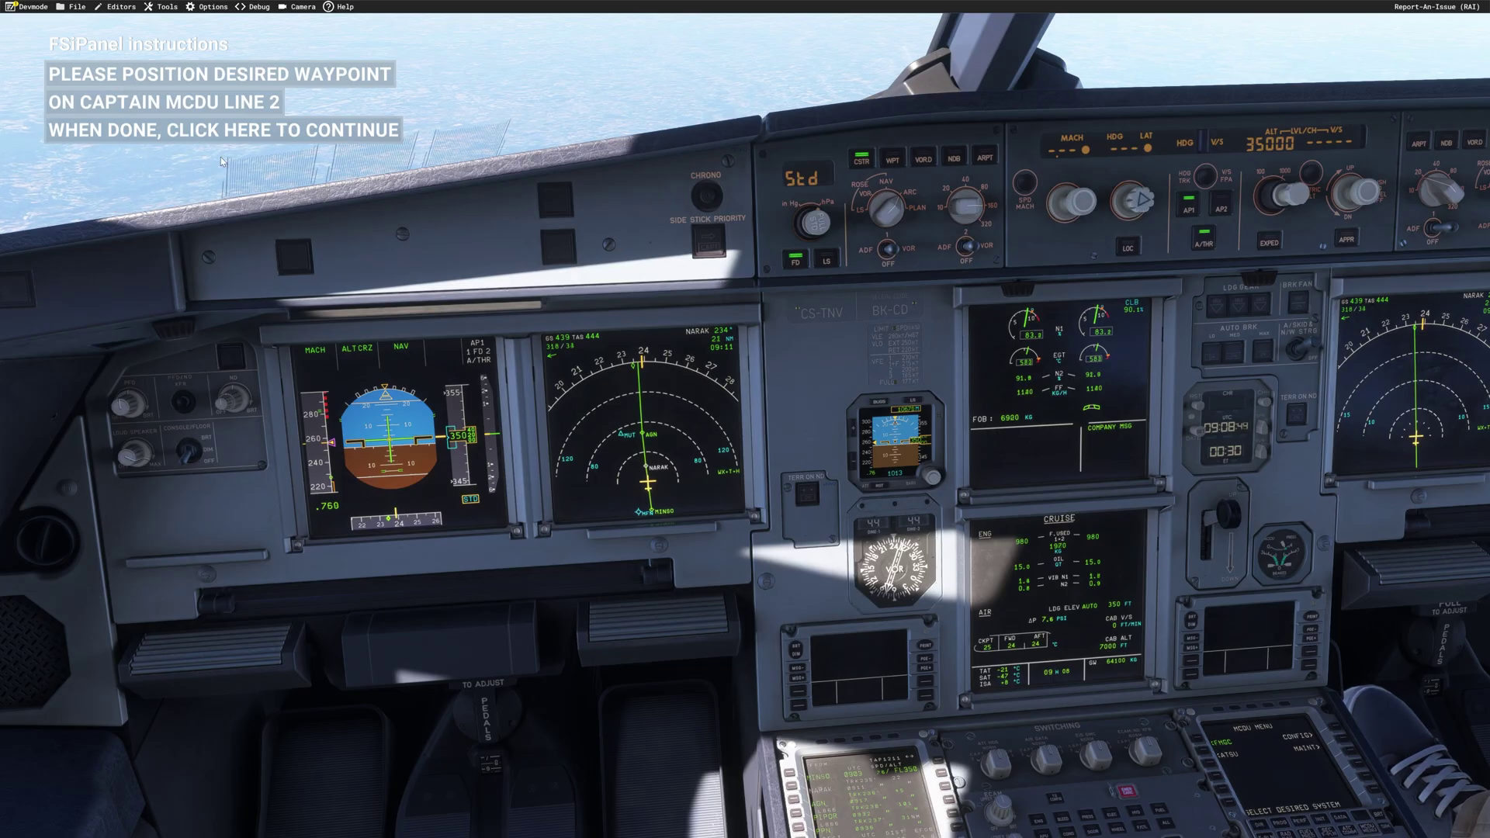
# Step: Bring waypoint ZMR to line 2 of the captain's MCDU flight plan and confirm the slew in the FSiPanel instructions
pyautogui.hotkey('alt', '1')
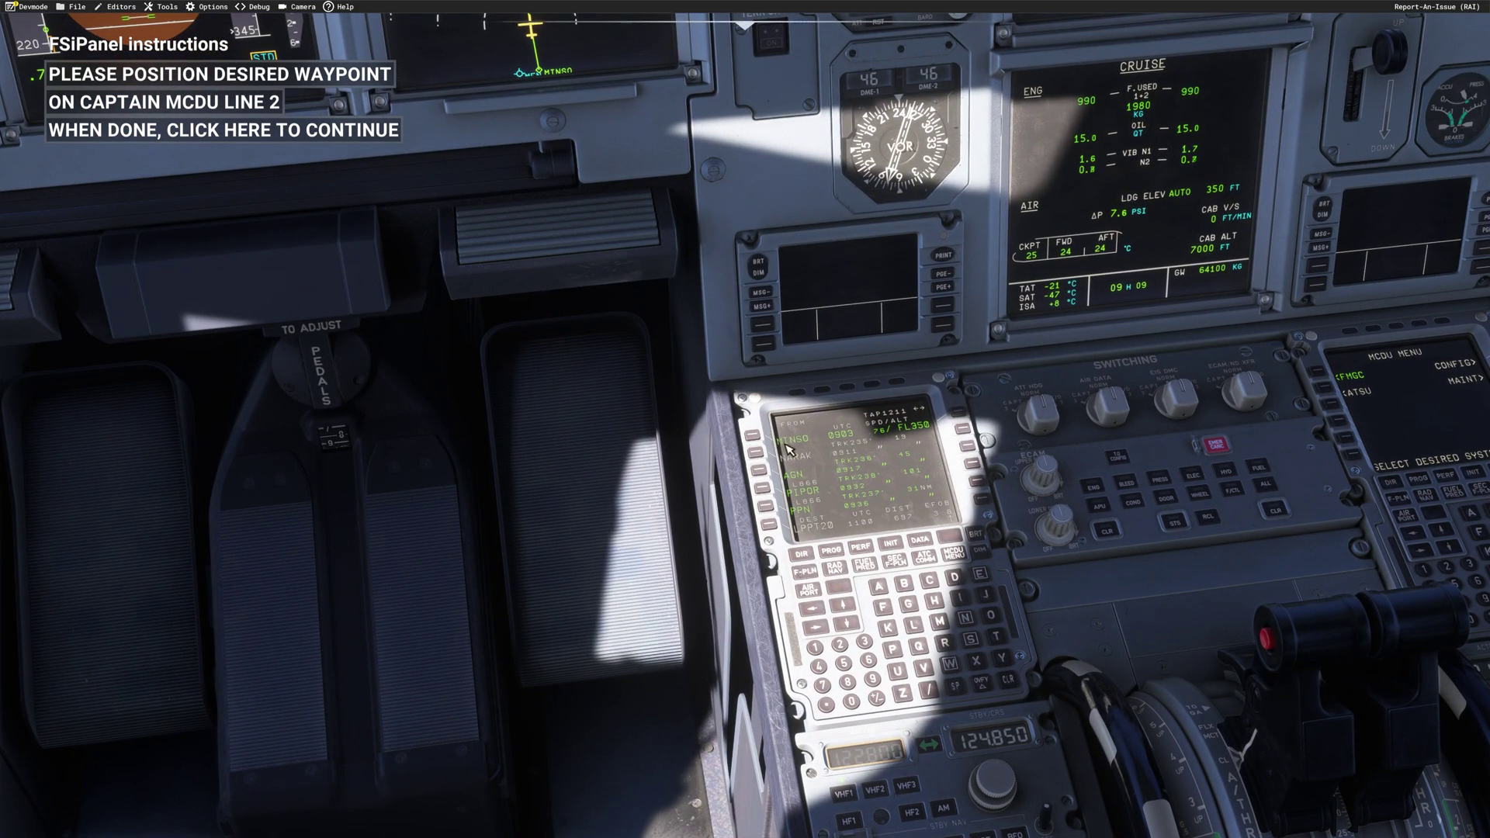
pyautogui.click(845, 609)
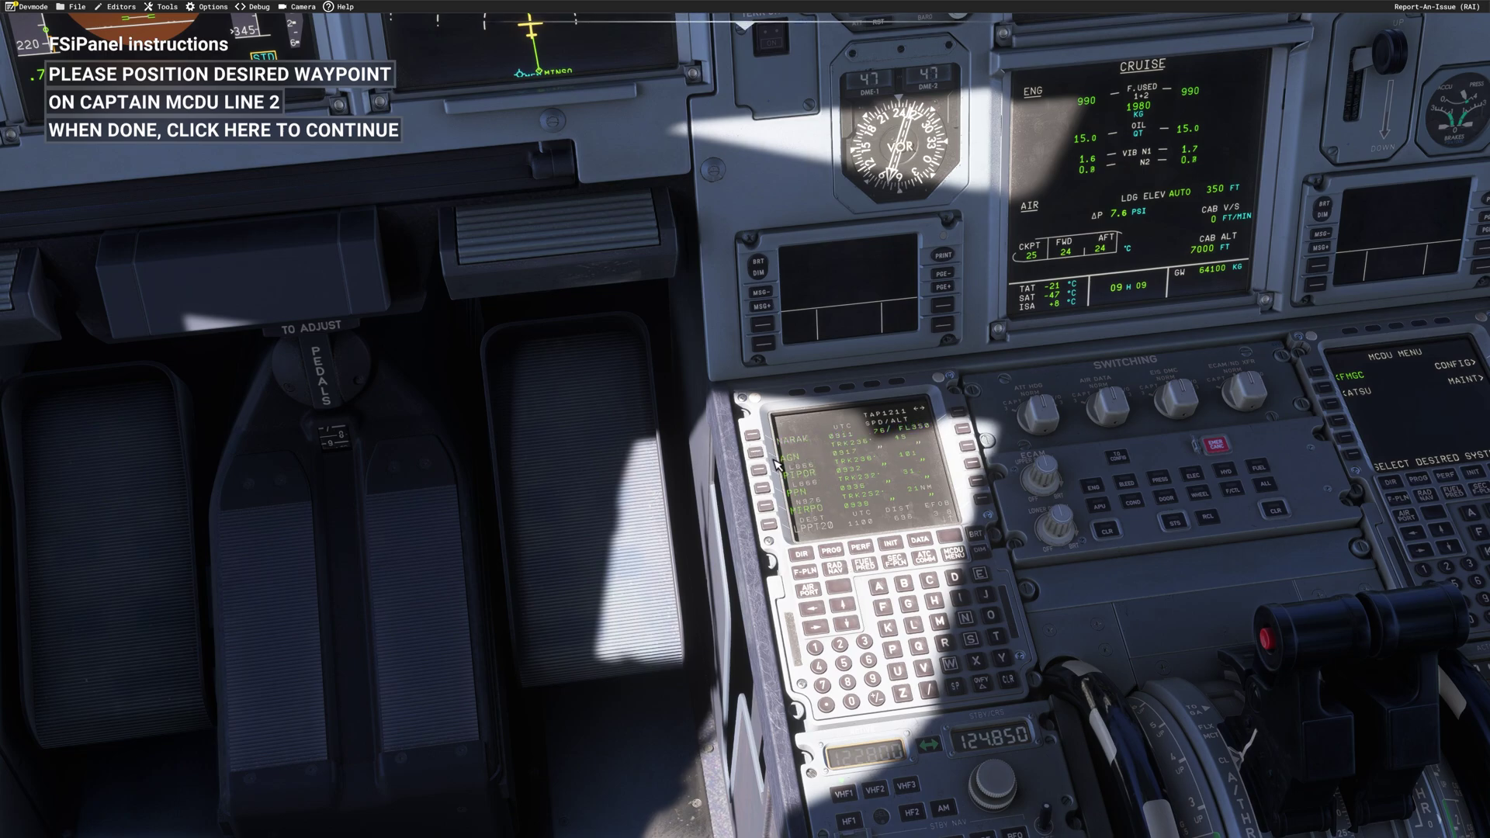
pyautogui.click(848, 608)
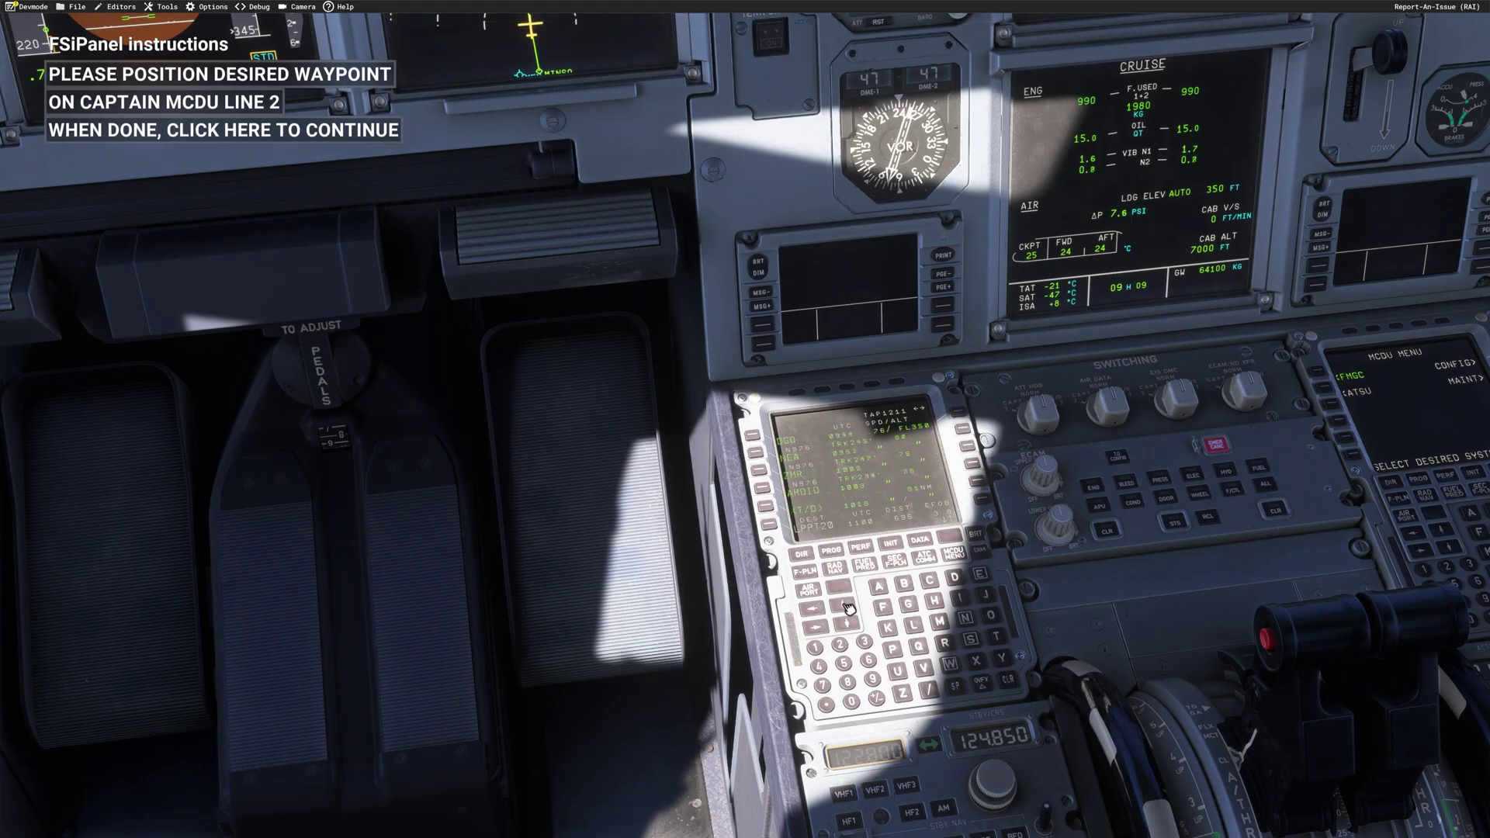
pyautogui.click(848, 608)
pyautogui.hotkey('alt', '1')
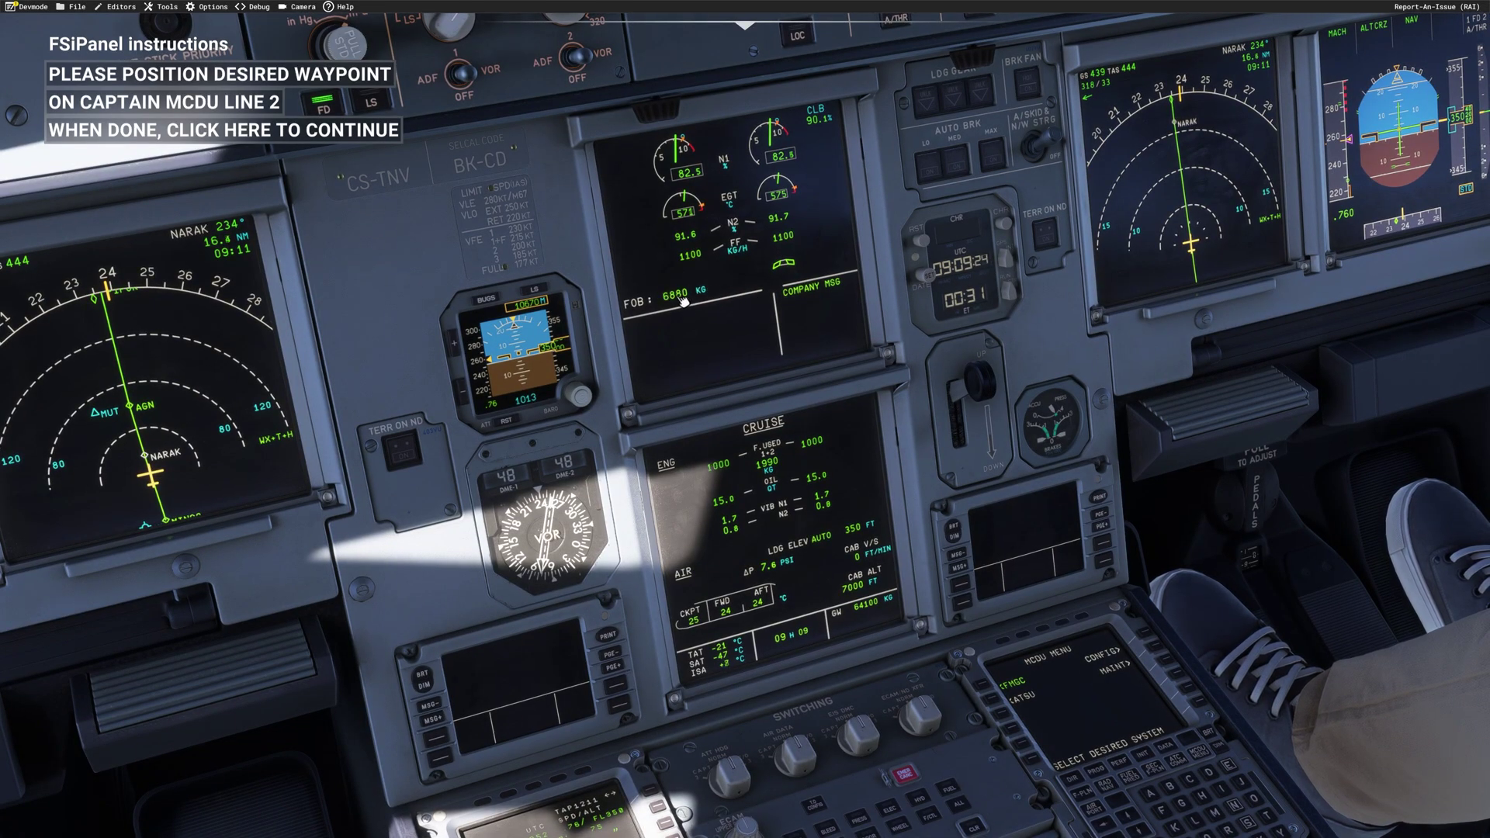
pyautogui.hotkey('alt', '2')
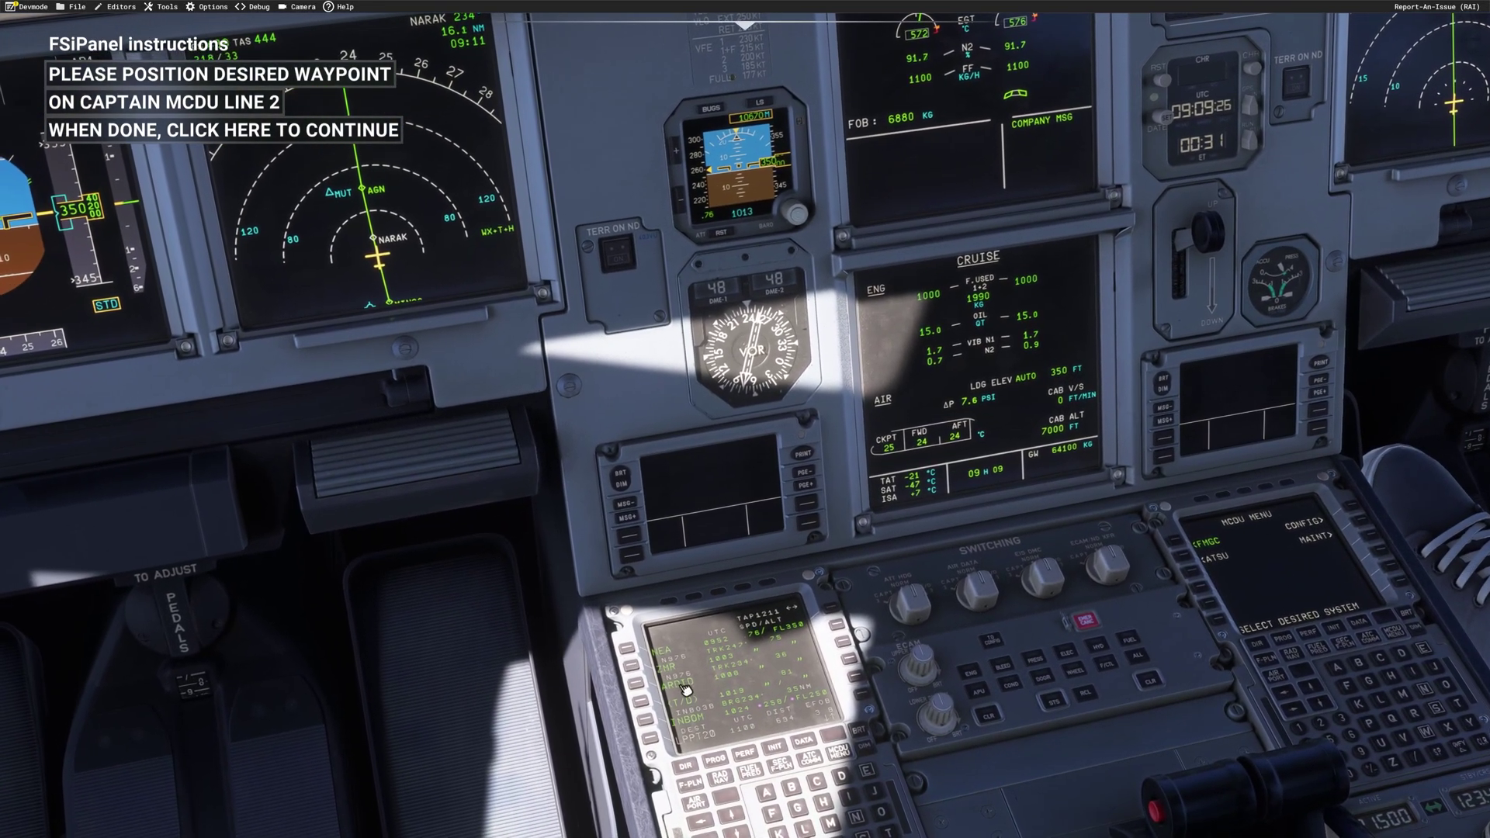
pyautogui.click(241, 130)
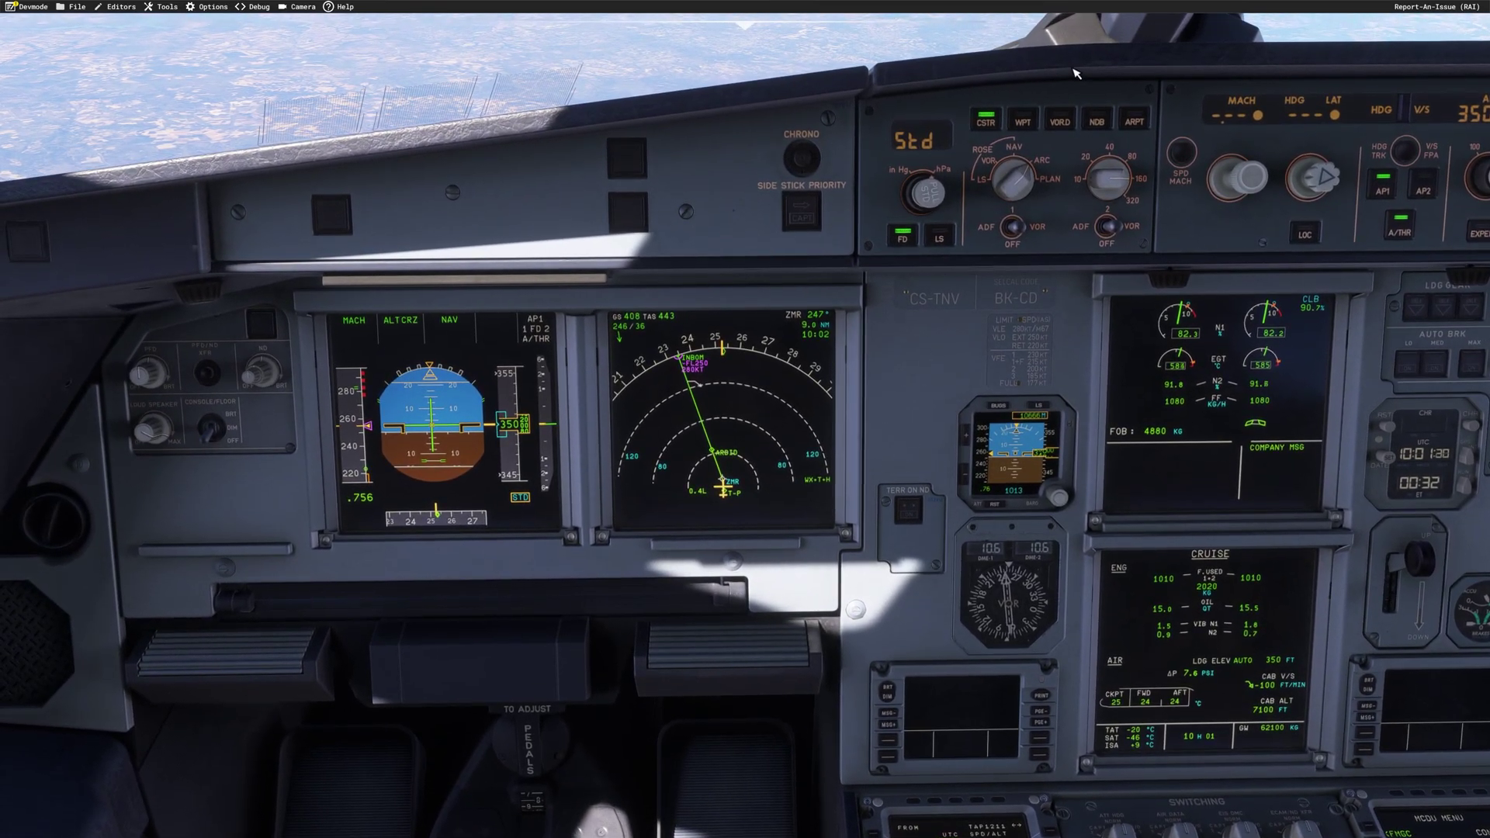
# Step: Check the aircraft's new position along the route in Navigraph Charts, and close the charts
pyautogui.moveTo(879, 90)
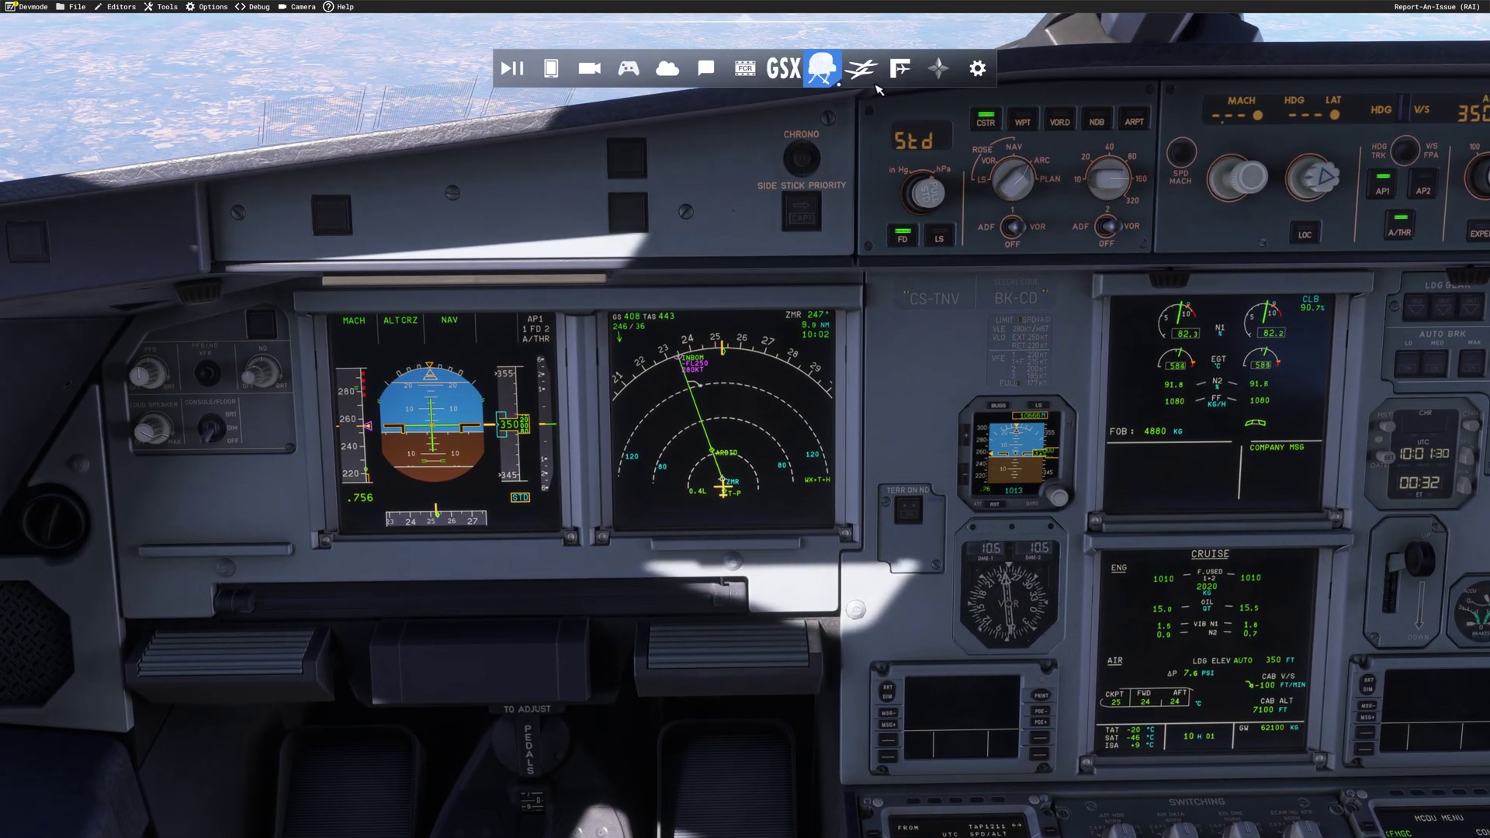
pyautogui.click(948, 79)
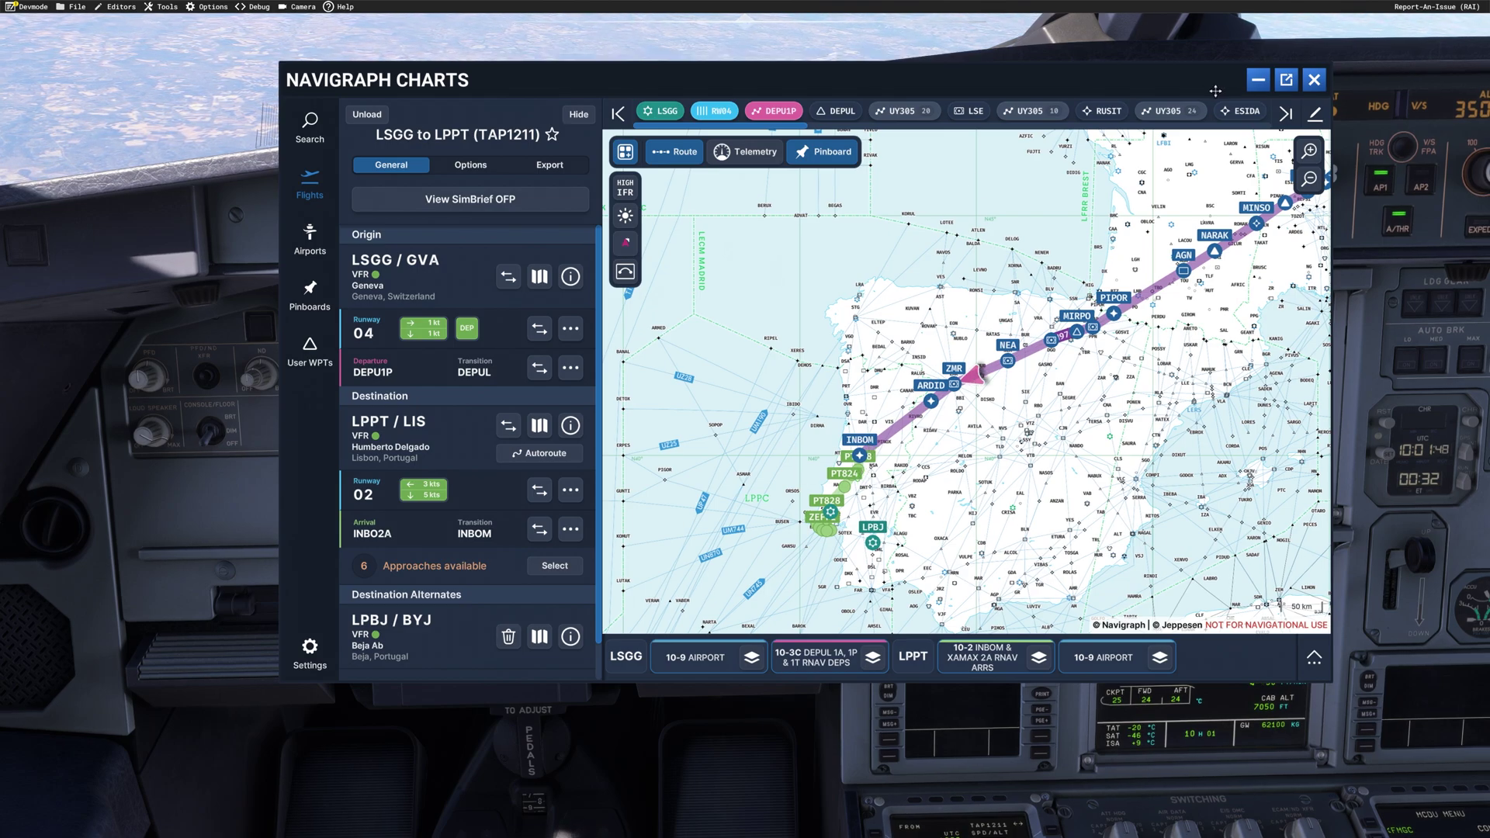
pyautogui.click(1316, 81)
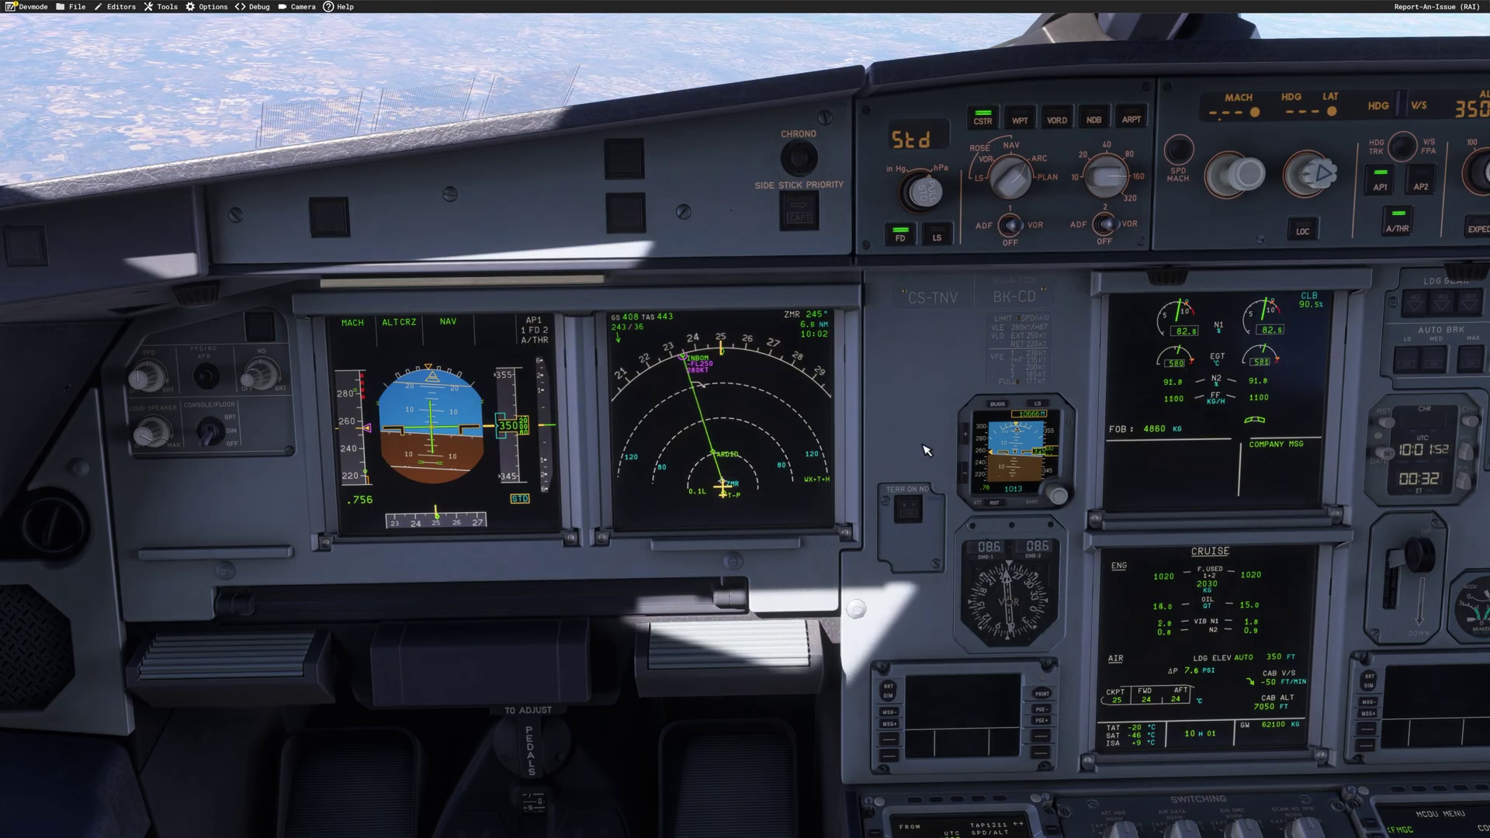
# Step: Review the progress page and the flight plan on the captain's MCDU, and return to the main instrument view
pyautogui.hotkey('ctrl', 'space')
pyautogui.hotkey('alt', '1')
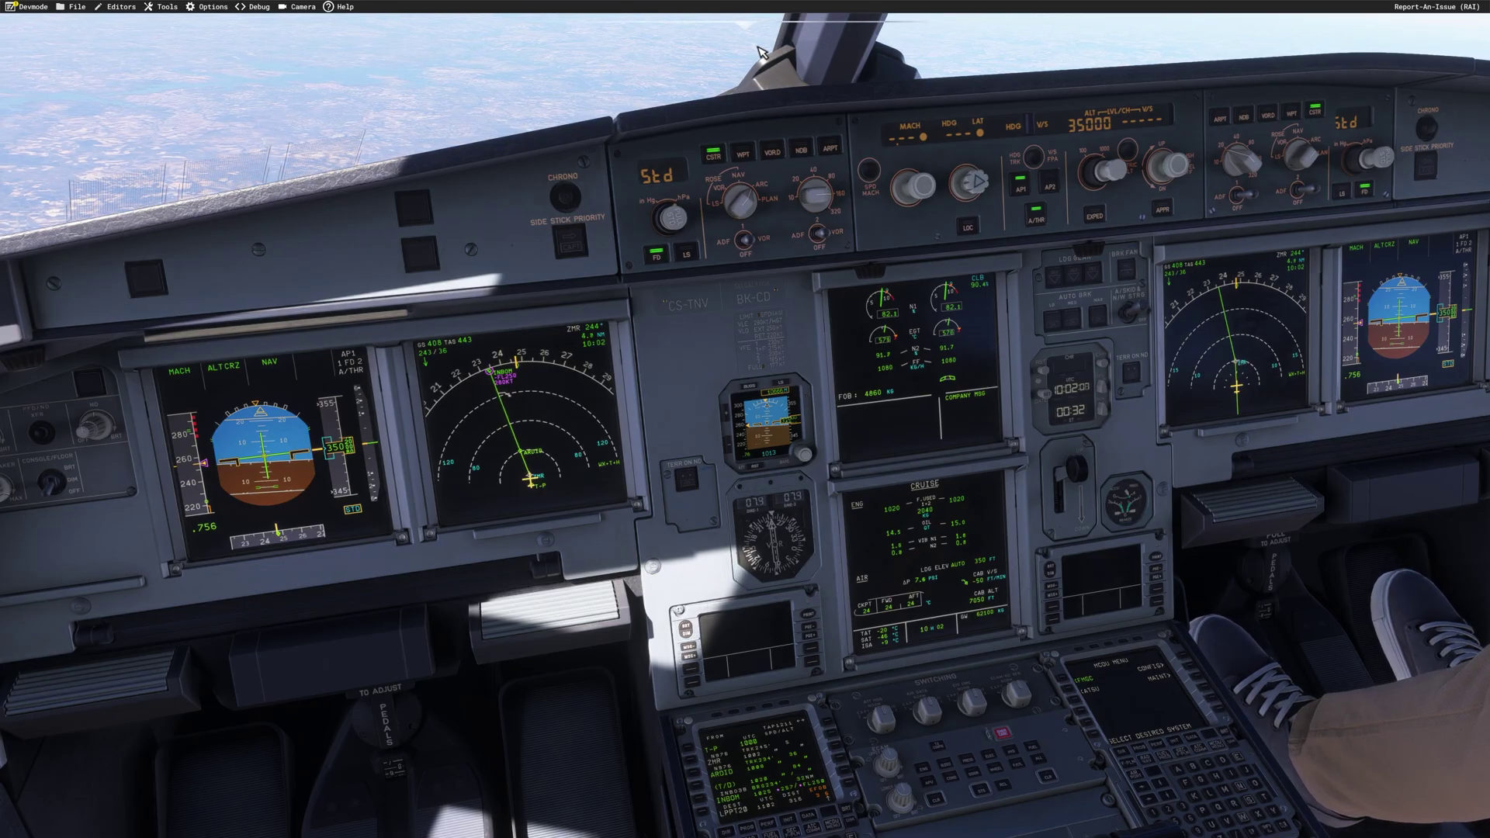
pyautogui.hotkey('alt', '2')
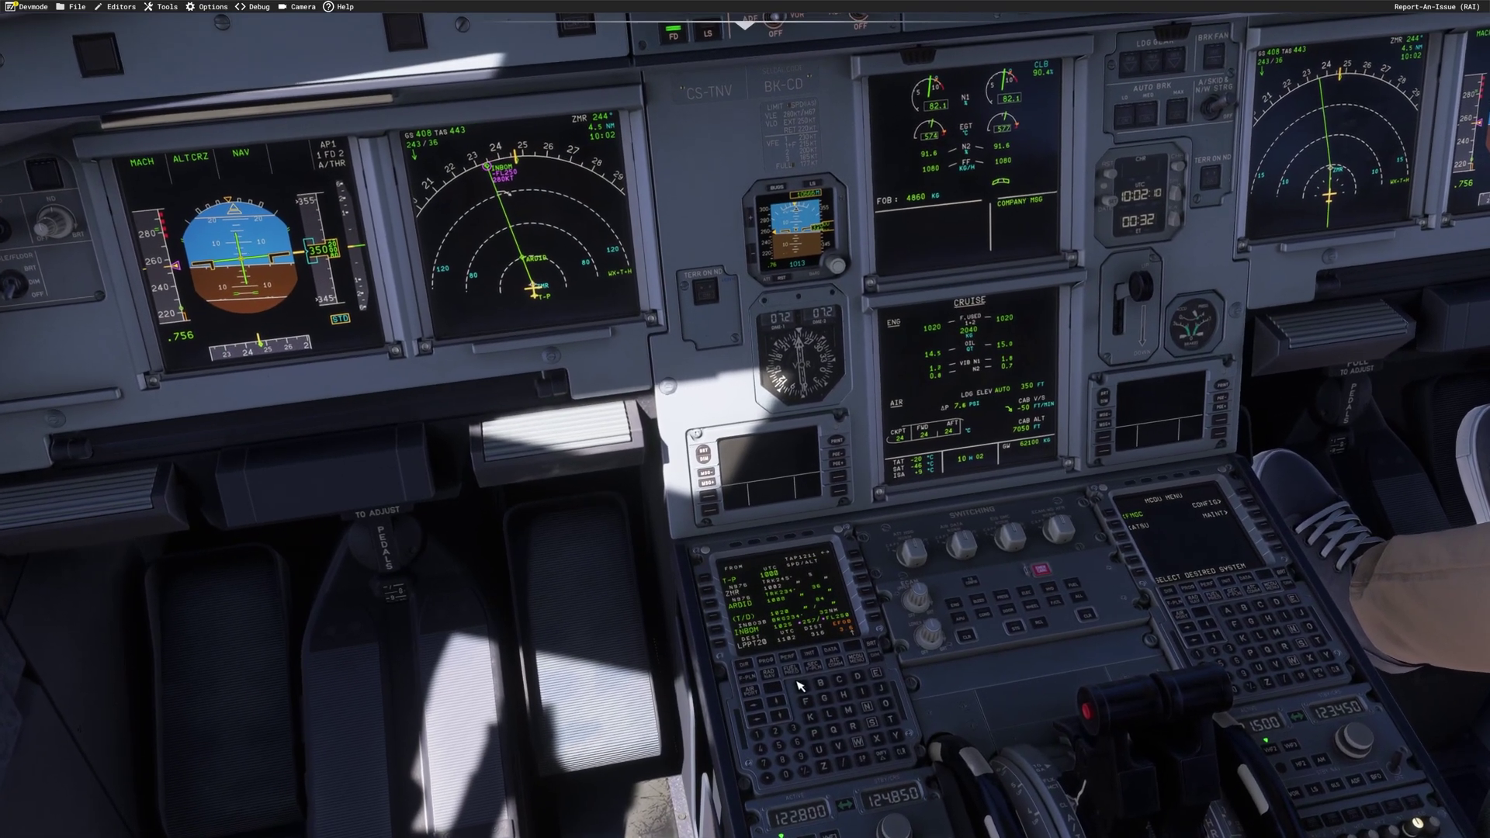
pyautogui.click(769, 661)
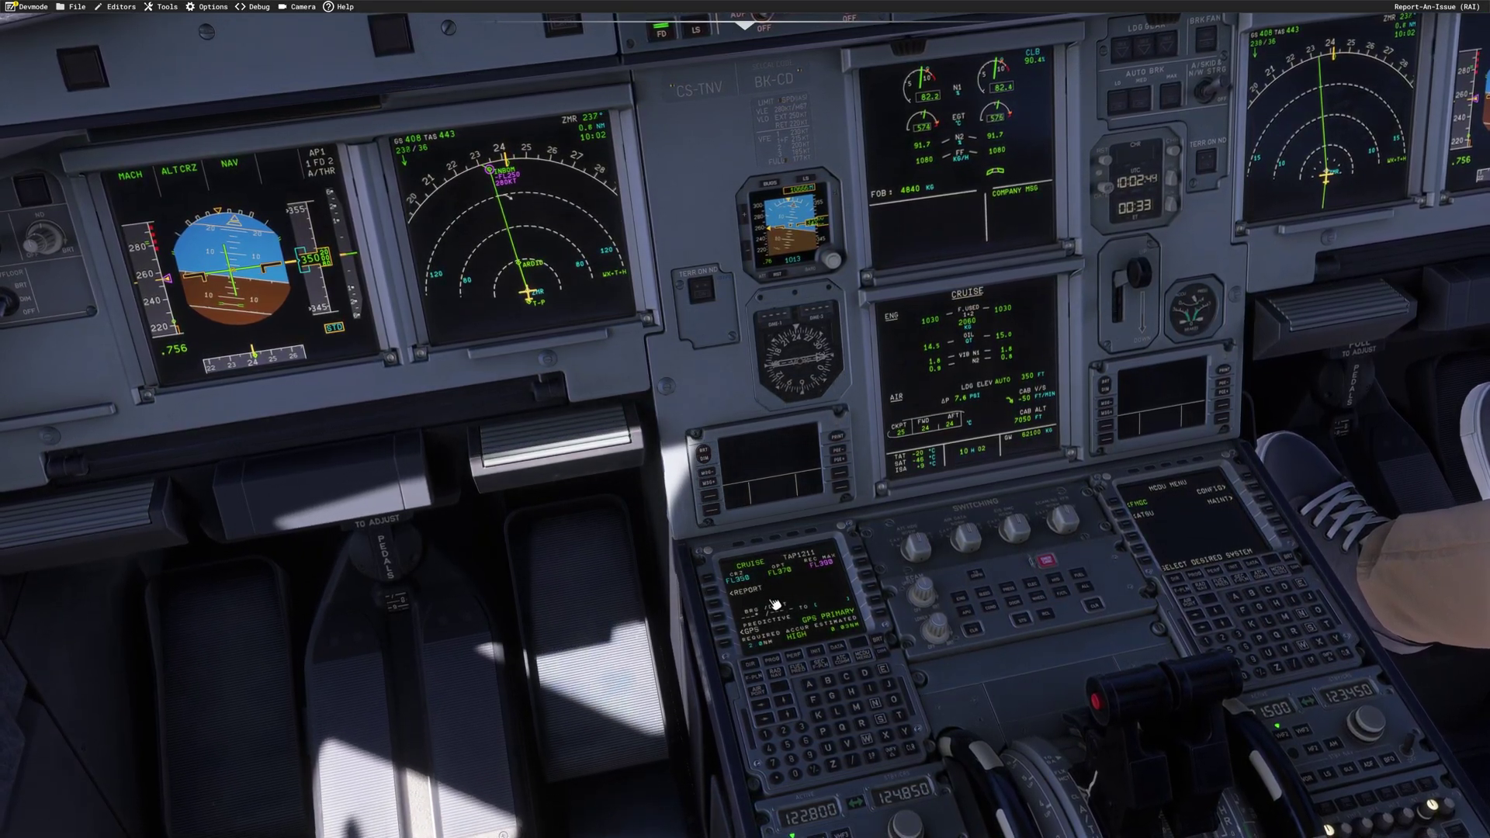
pyautogui.click(759, 680)
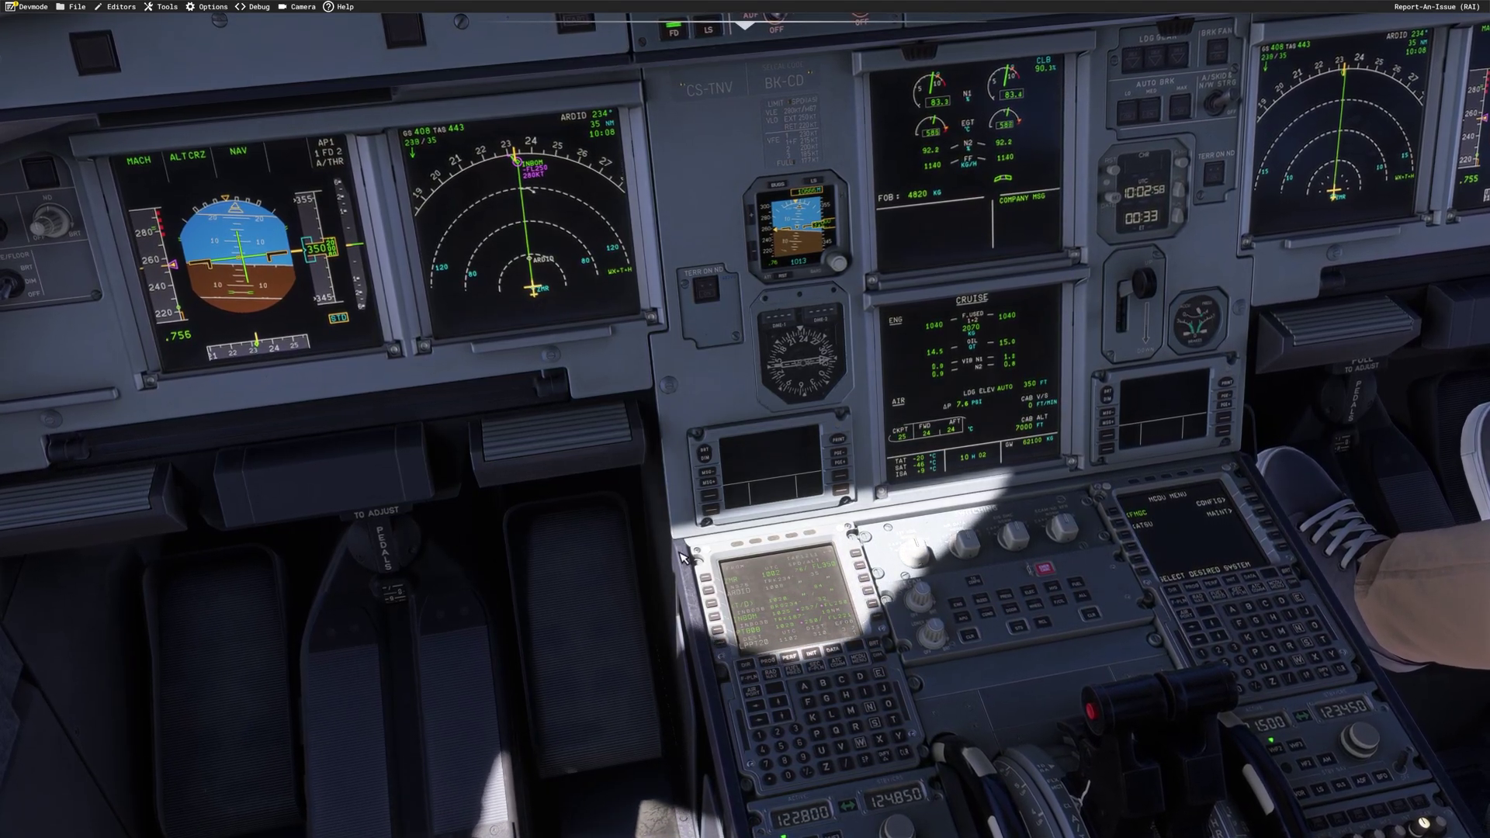
pyautogui.click(767, 693)
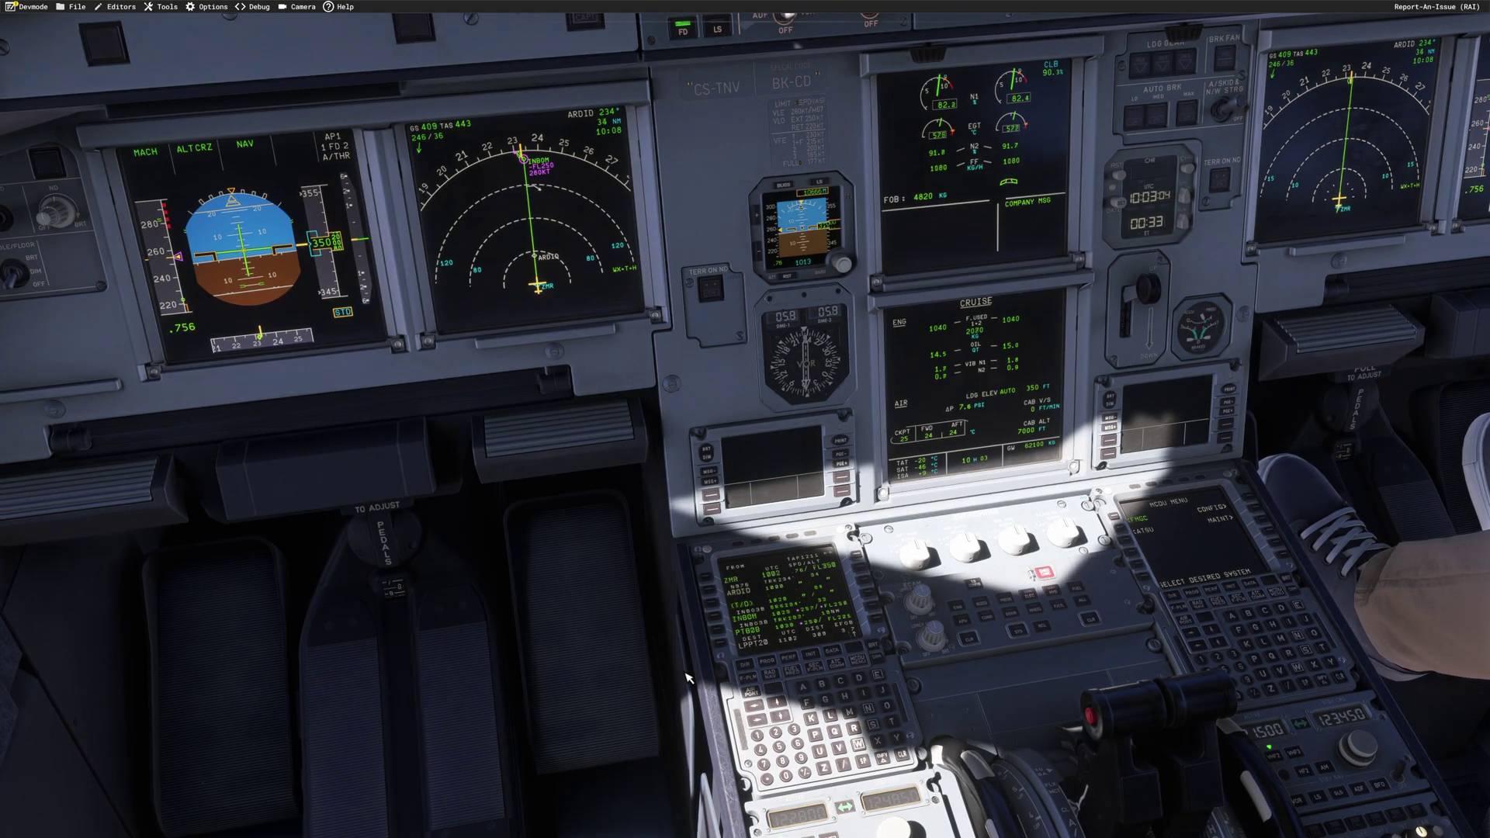
pyautogui.hotkey('alt', '1')
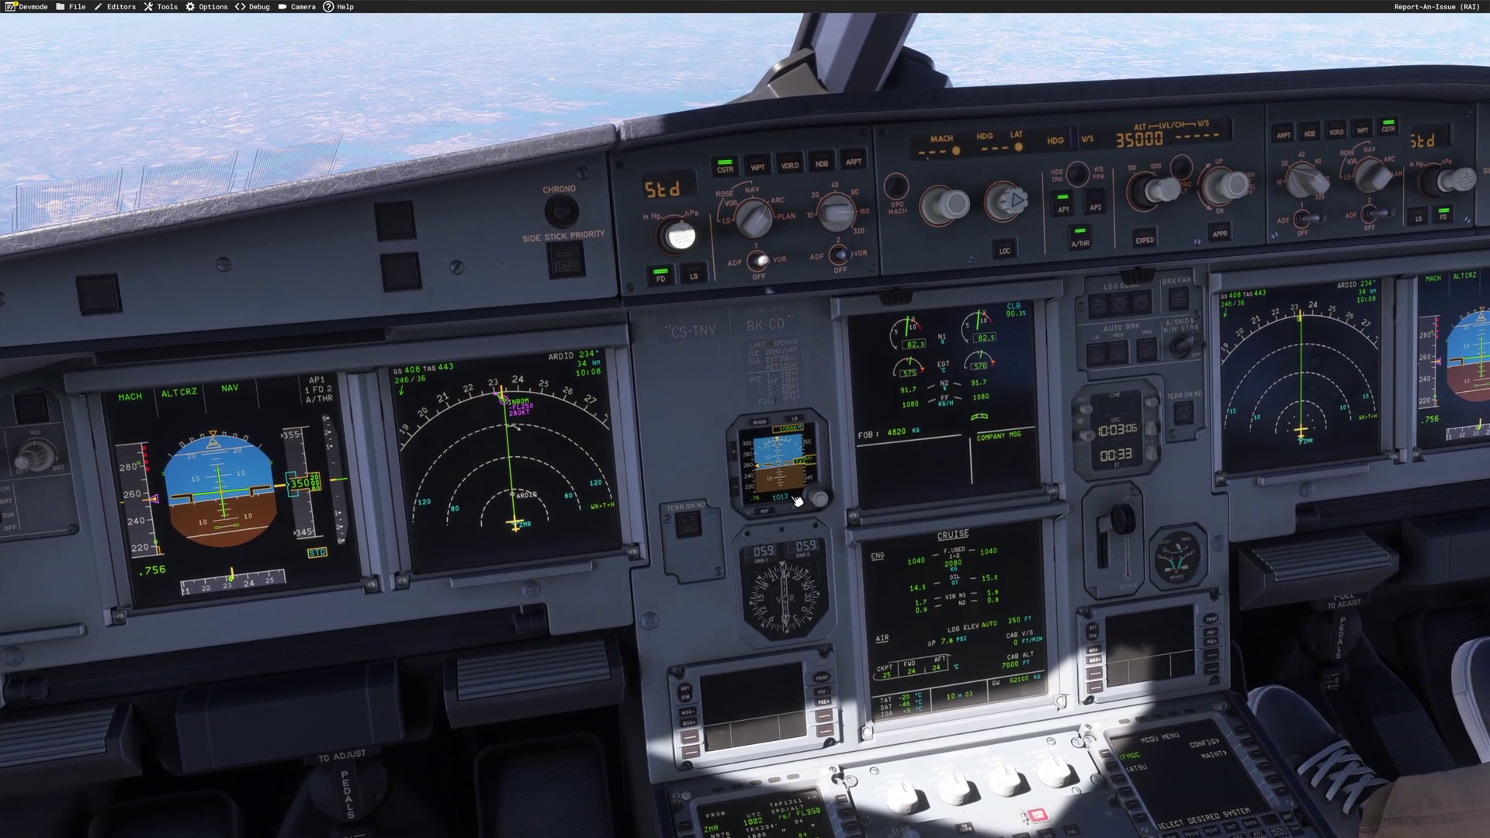